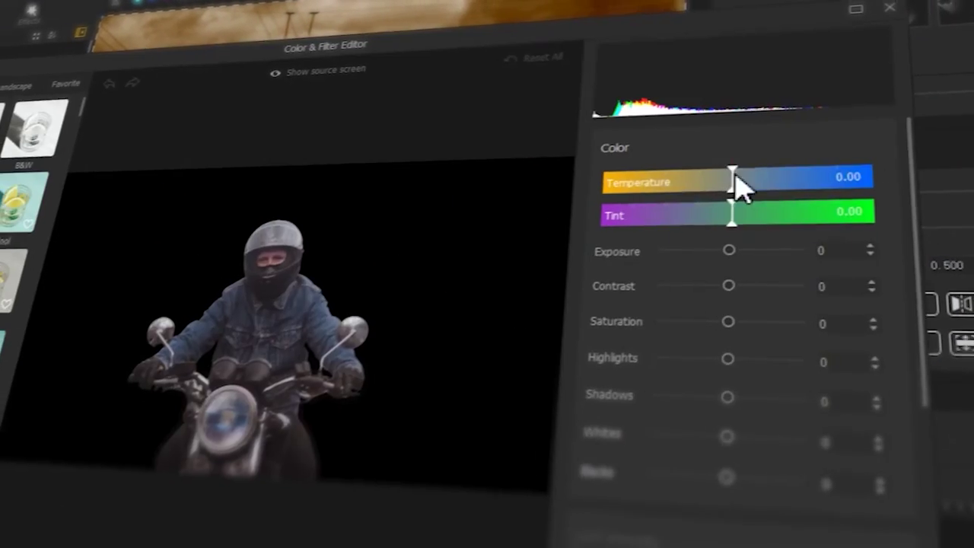
# - Push Temperature and Tint fully right on the rider, then preview the yellow brush at 00:00:02.83
pyautogui.moveTo(732, 181); pyautogui.dragTo(868, 176)
pyautogui.moveTo(732, 215); pyautogui.dragTo(871, 211)
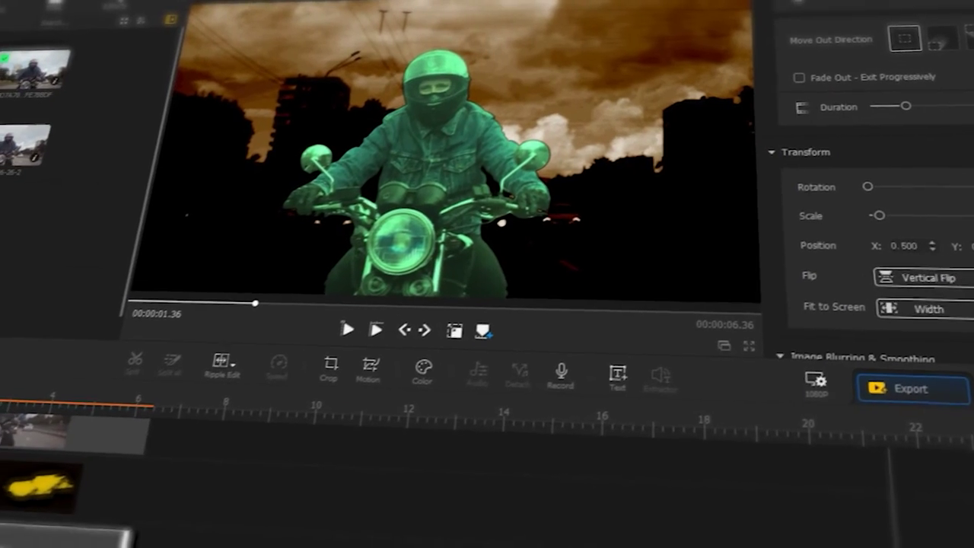
pyautogui.click(19, 400)
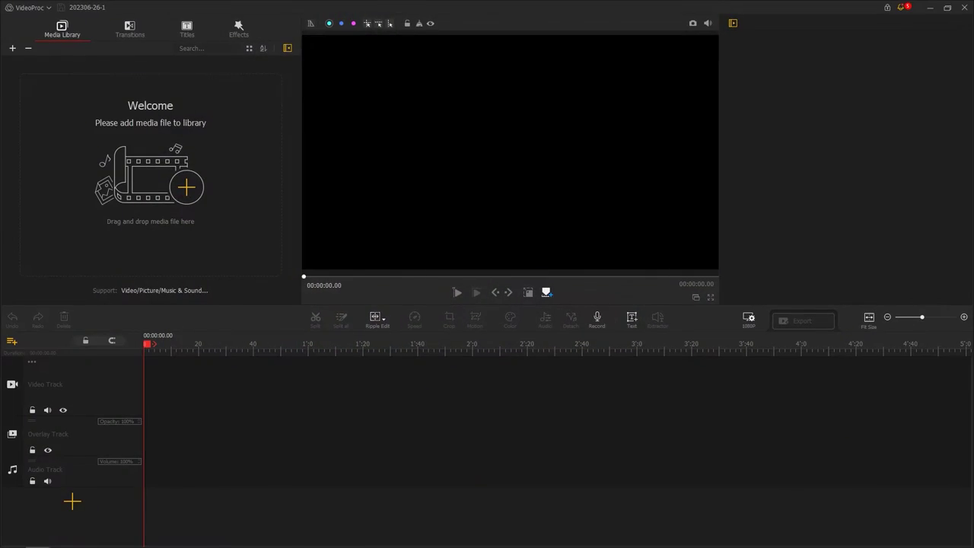
# - Import the Brush clip, drop it at the start of the video track, and open its Color editor
pyautogui.moveTo(973, 95); pyautogui.dragTo(123, 161)
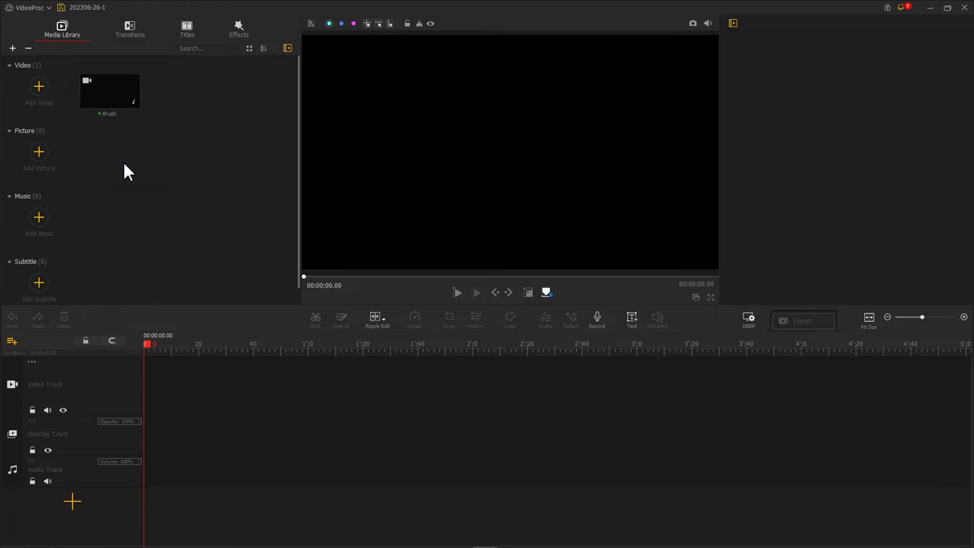
pyautogui.moveTo(109, 97)
pyautogui.mouseDown()
pyautogui.moveTo(134, 178)
pyautogui.moveTo(152, 358)
pyautogui.mouseUp()
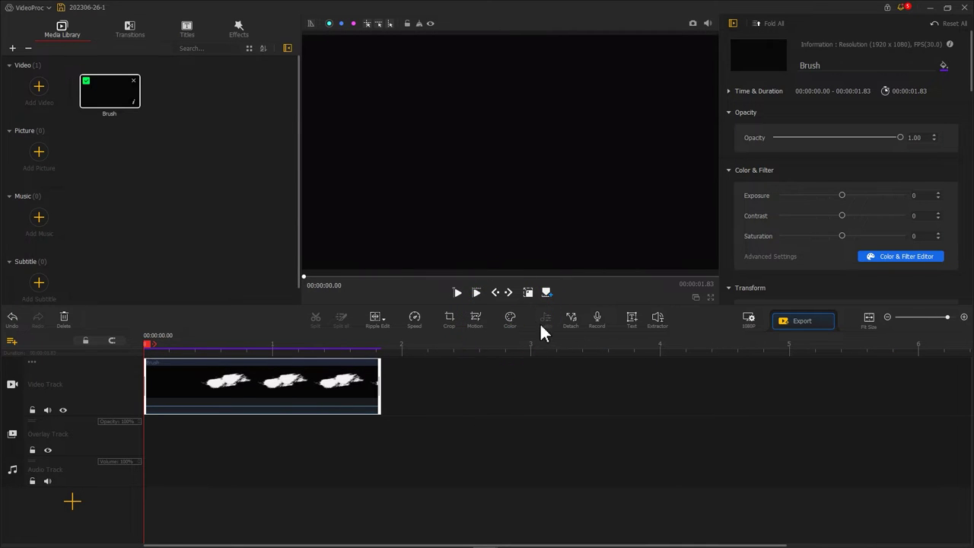
pyautogui.click(510, 318)
# - Grade the Brush clip with Temperature -100 and Tint 100 to make the stroke yellow, and apply
pyautogui.click(347, 456)
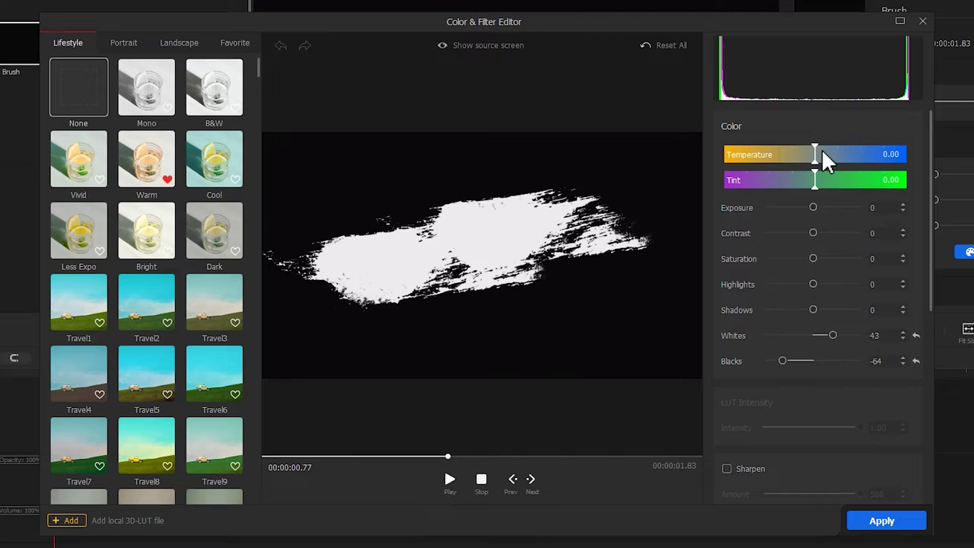
pyautogui.moveTo(819, 148); pyautogui.dragTo(721, 153)
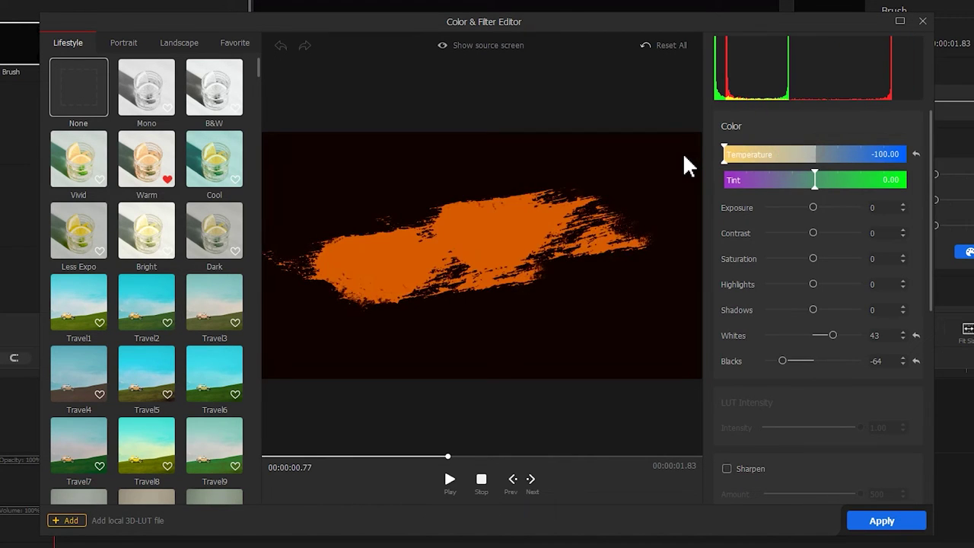
pyautogui.moveTo(814, 180); pyautogui.dragTo(937, 181)
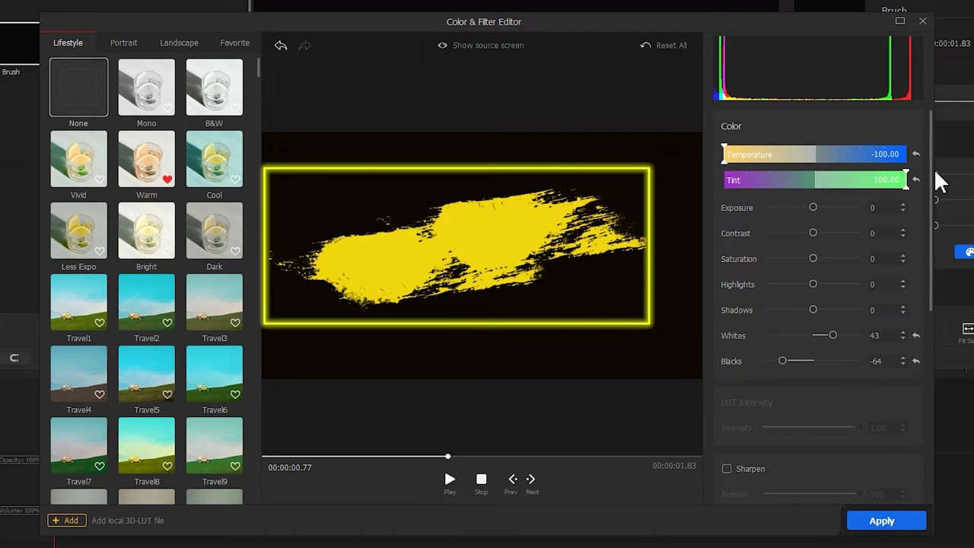
pyautogui.click(881, 525)
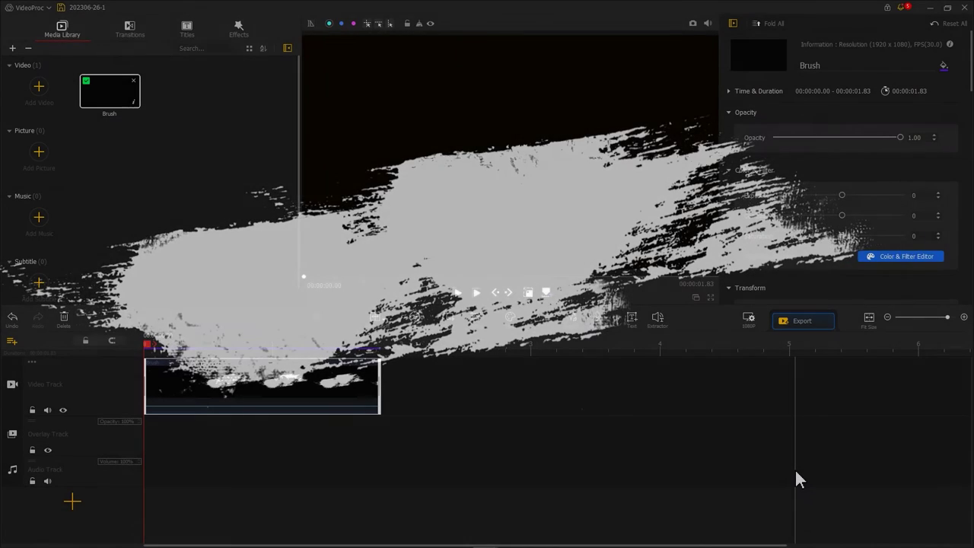
# - Copy the Brush clip and paste a second copy right after it on the track
pyautogui.rightClick(253, 380)
pyautogui.click(308, 507)
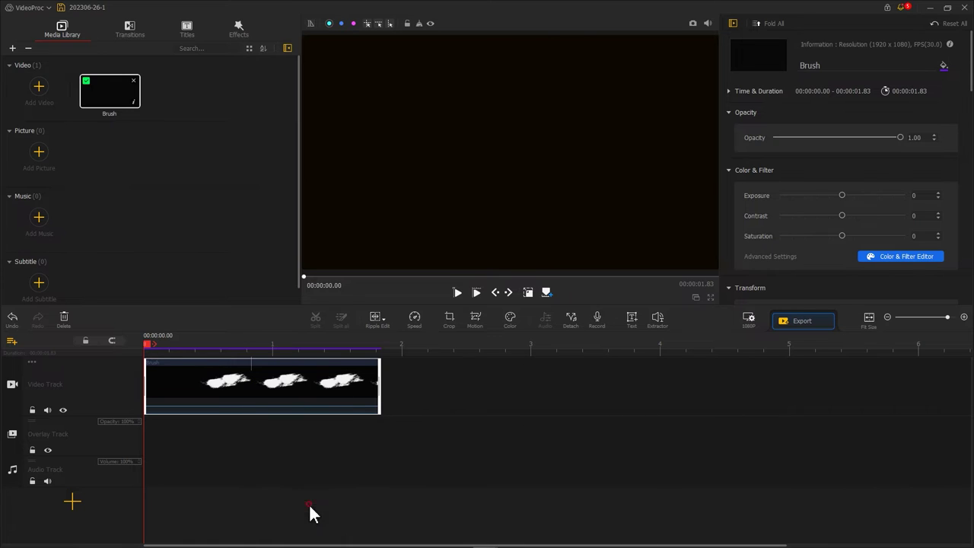
pyautogui.rightClick(406, 372)
pyautogui.click(430, 392)
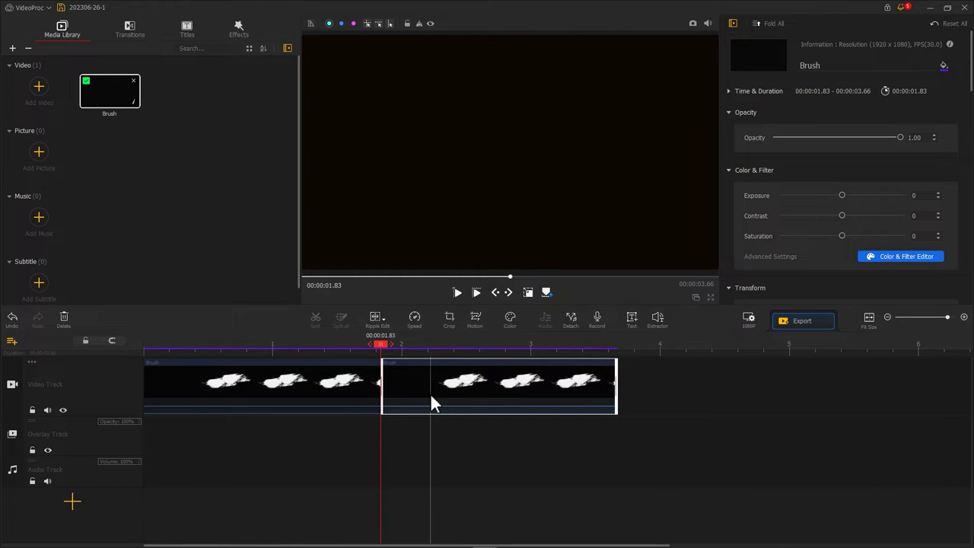
# - Set the second Brush clip to Reverse Play and save the project
pyautogui.click(430, 392)
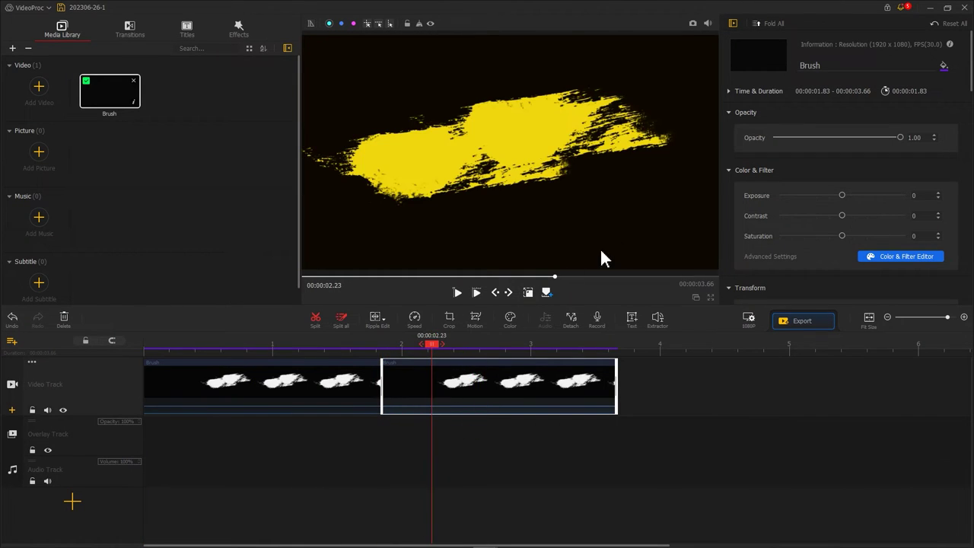
pyautogui.scroll(-6, 797, 171)
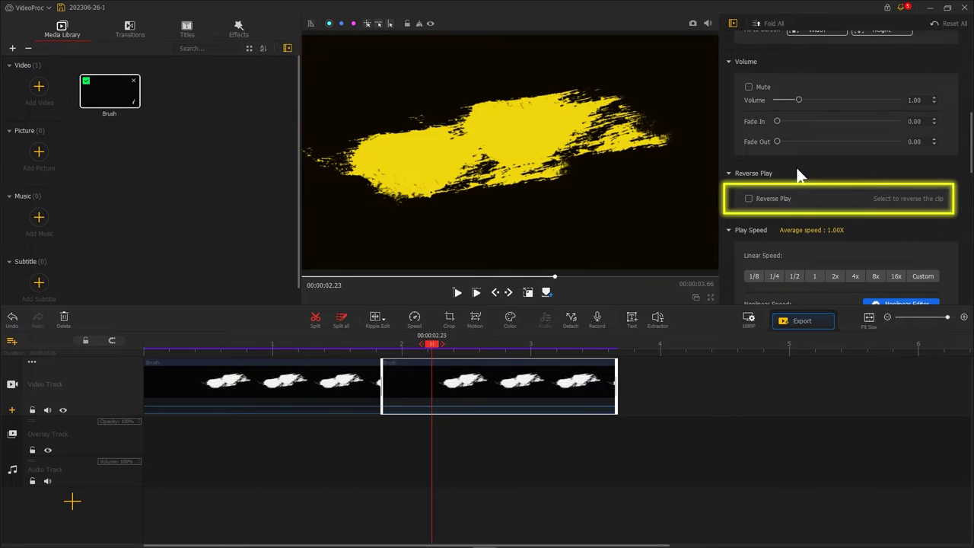
pyautogui.click(766, 198)
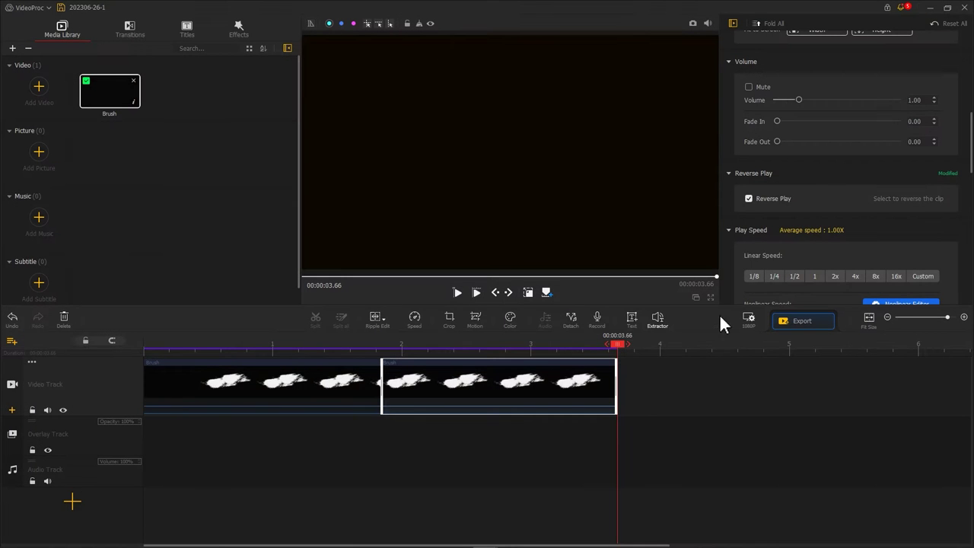
pyautogui.click(797, 320)
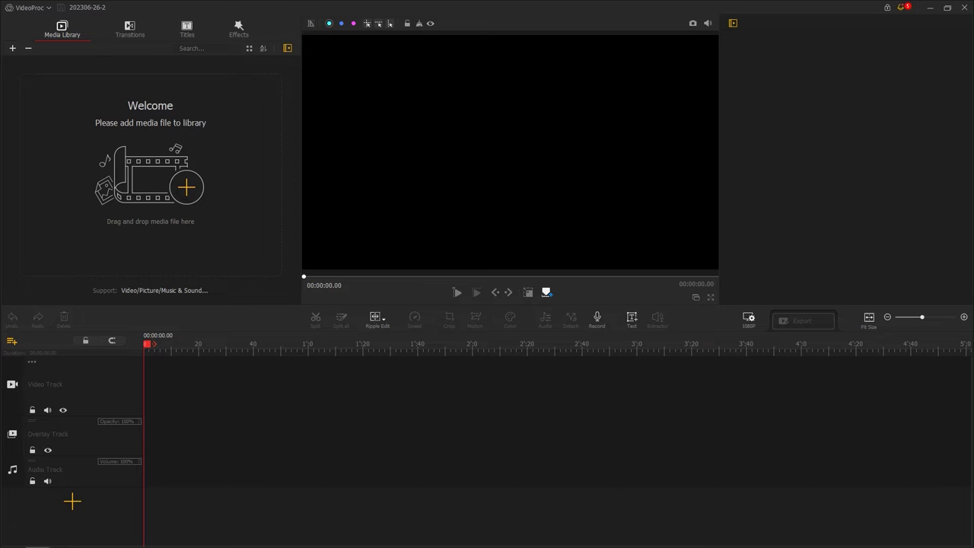
# - Put the rider video on the video track and snapshot the frame at 00:00:01.36 as 202306-26-2.png
pyautogui.moveTo(793, 45); pyautogui.dragTo(236, 182)
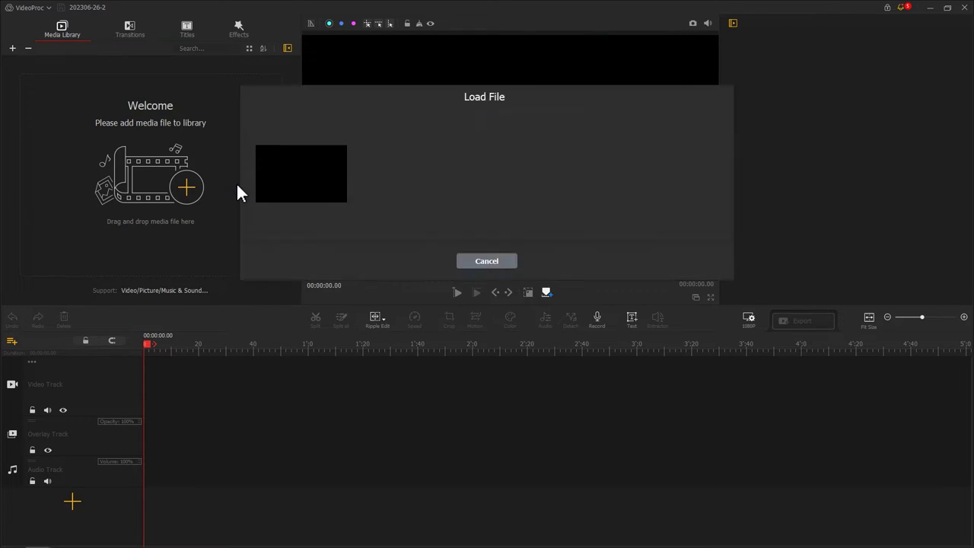
pyautogui.moveTo(113, 98); pyautogui.dragTo(152, 373)
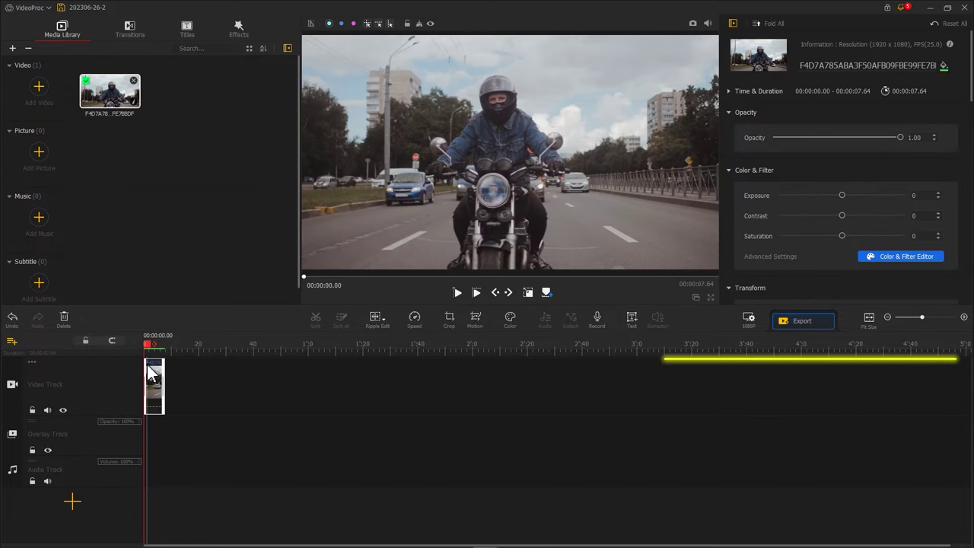
pyautogui.moveTo(261, 346); pyautogui.dragTo(530, 363)
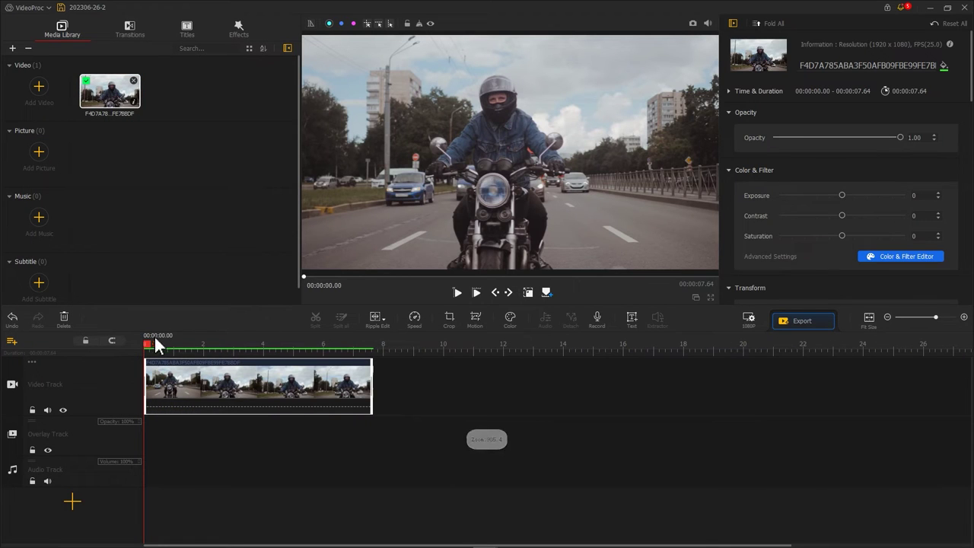
pyautogui.moveTo(156, 346); pyautogui.dragTo(189, 355)
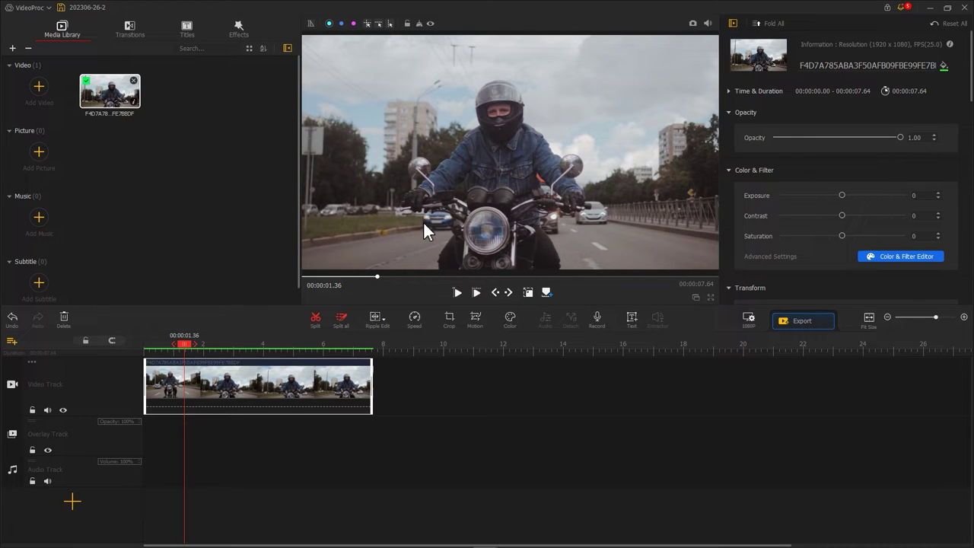
pyautogui.click(691, 23)
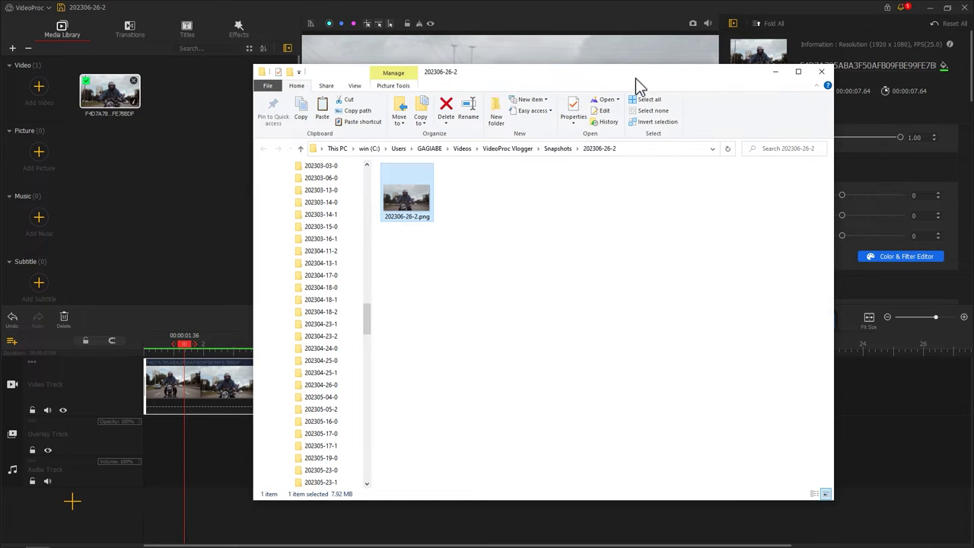
# - Import the 202306-26-2.png snapshot and the remove.bg rider cut-out into the Picture library
pyautogui.moveTo(400, 209); pyautogui.dragTo(190, 170)
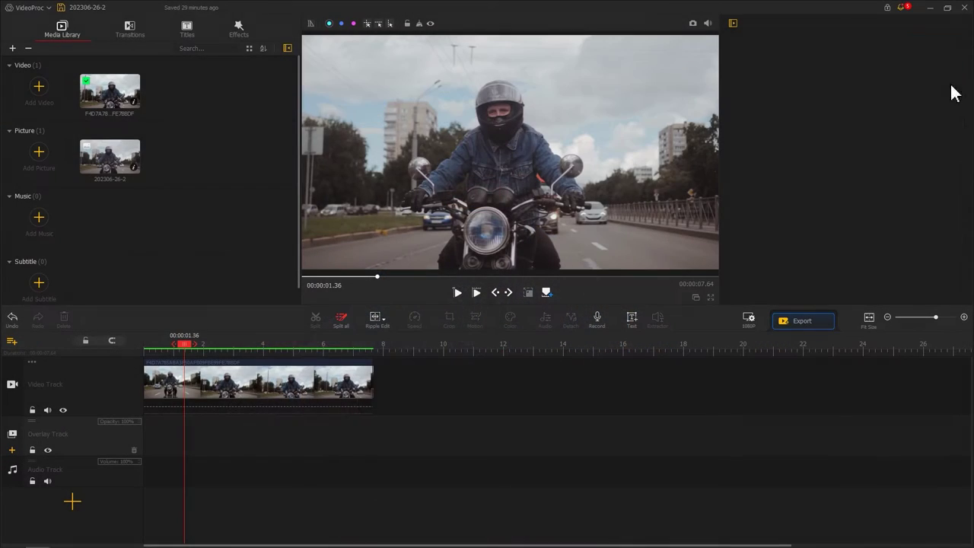
pyautogui.moveTo(950, 91); pyautogui.dragTo(209, 166)
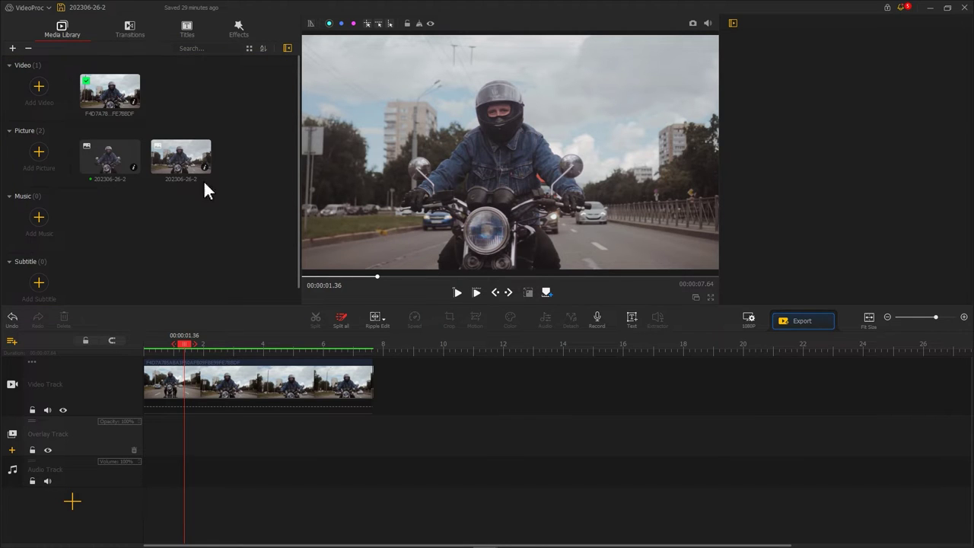
# - Split the rider clip at 00:00:01.36, delete the remainder, and append the 202306-26-2 still
pyautogui.click(185, 383)
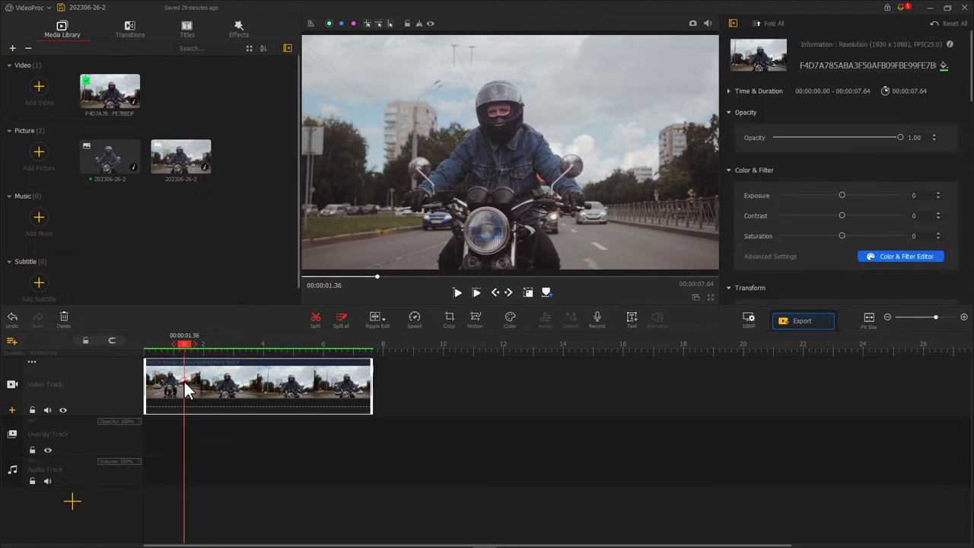
pyautogui.click(315, 318)
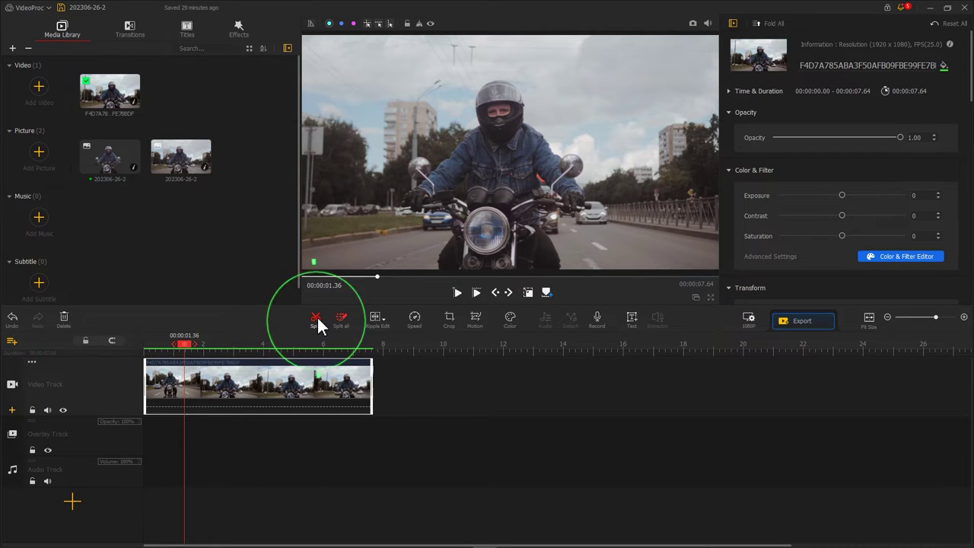
pyautogui.rightClick(287, 390)
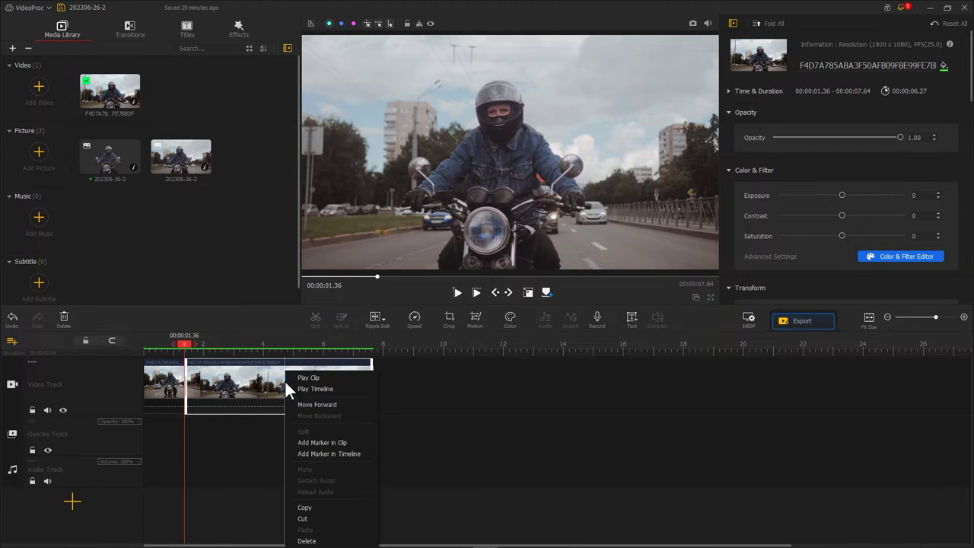
pyautogui.click(333, 541)
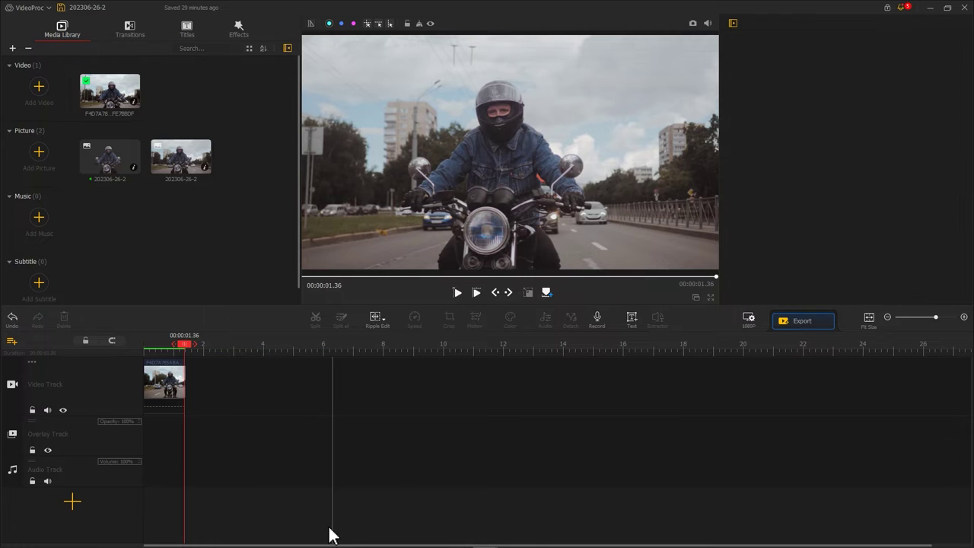
pyautogui.moveTo(186, 173); pyautogui.dragTo(204, 388)
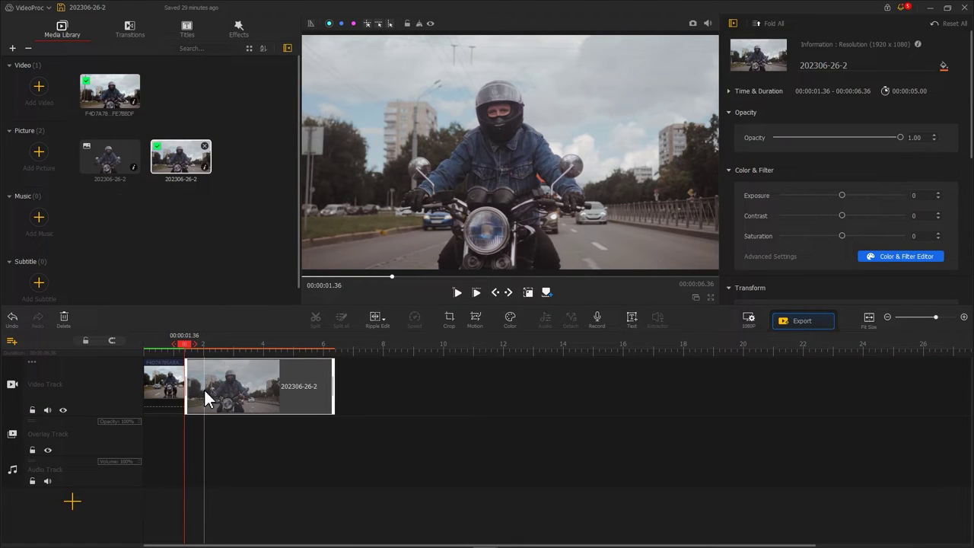
pyautogui.click(511, 318)
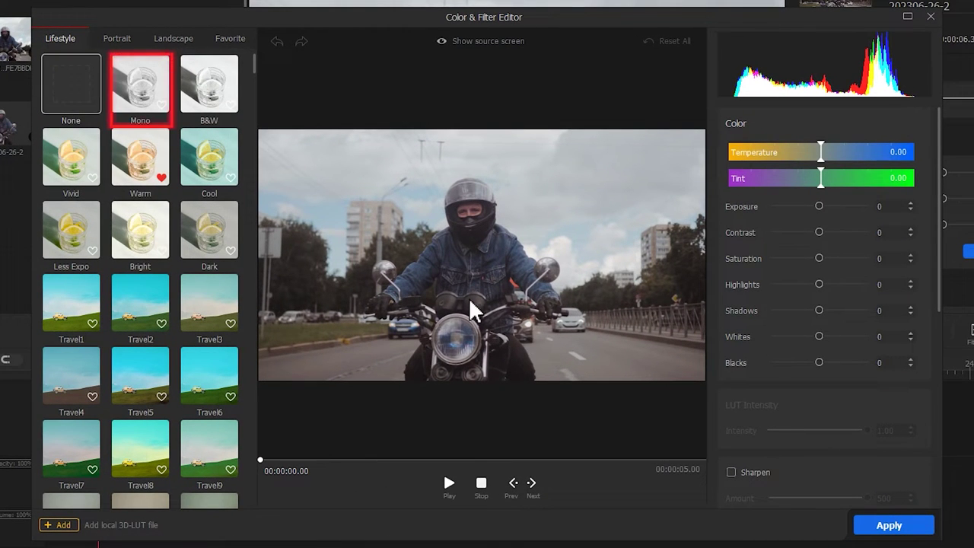
# - Apply the Mono filter to the 202306-26-2 still to make it black and white
pyautogui.click(147, 107)
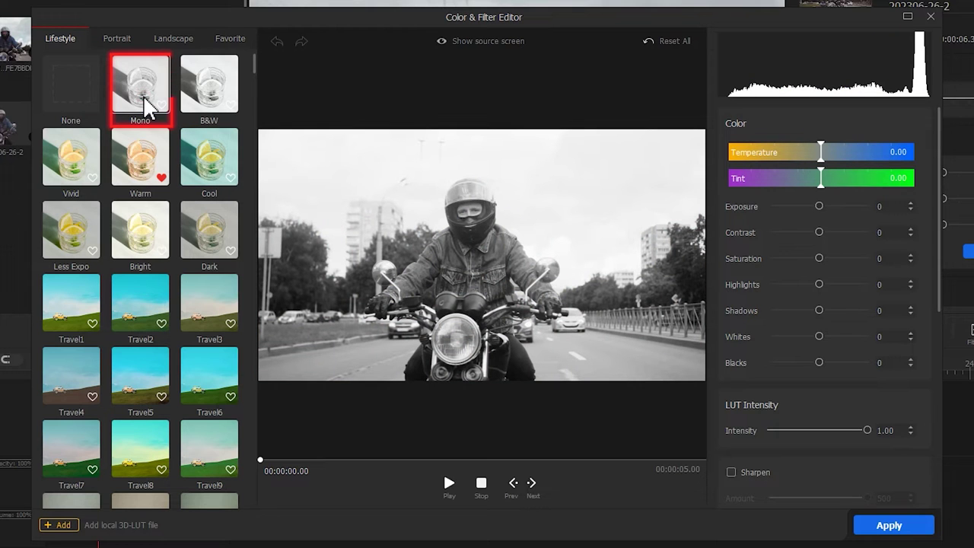
pyautogui.click(887, 527)
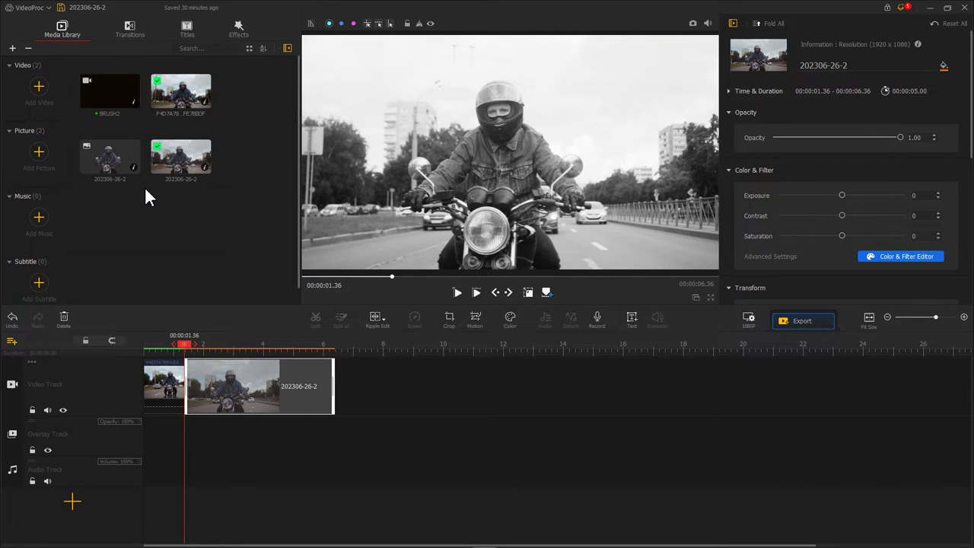
# - Place BRUSH2 on the overlay track at 00:00:01.36, fit it to screen width, and blend with Color Burn
pyautogui.moveTo(119, 90)
pyautogui.mouseDown()
pyautogui.moveTo(209, 344)
pyautogui.moveTo(202, 450)
pyautogui.moveTo(191, 442)
pyautogui.mouseUp()
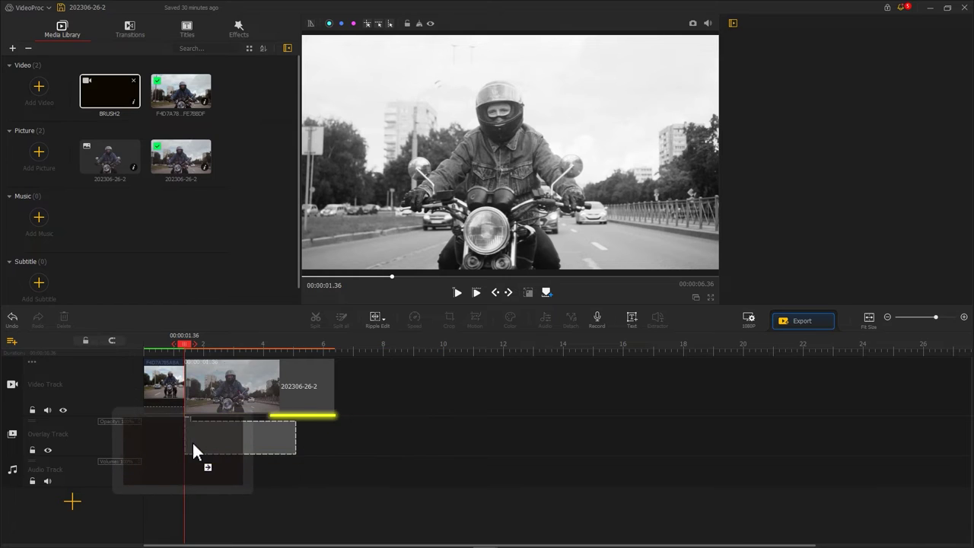
pyautogui.scroll(5, 771, 172)
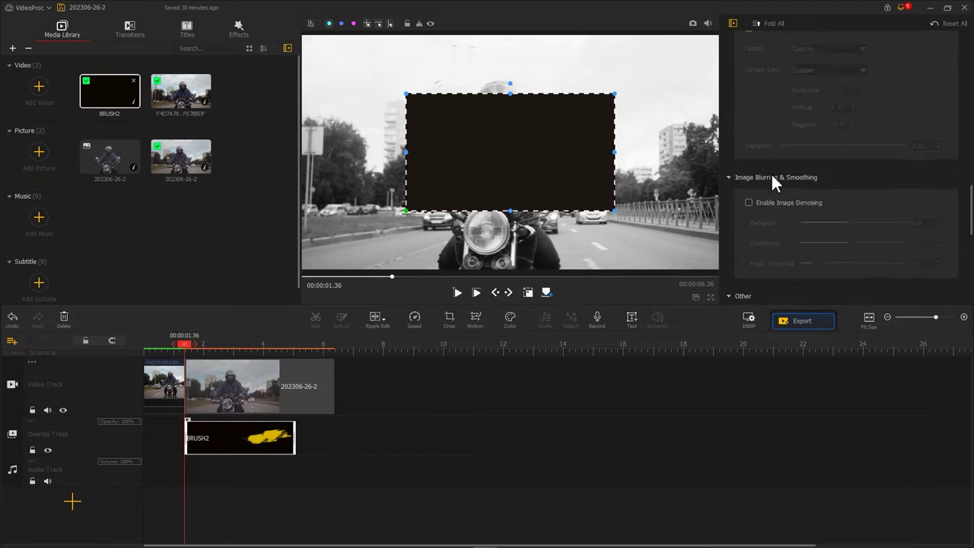
pyautogui.click(809, 143)
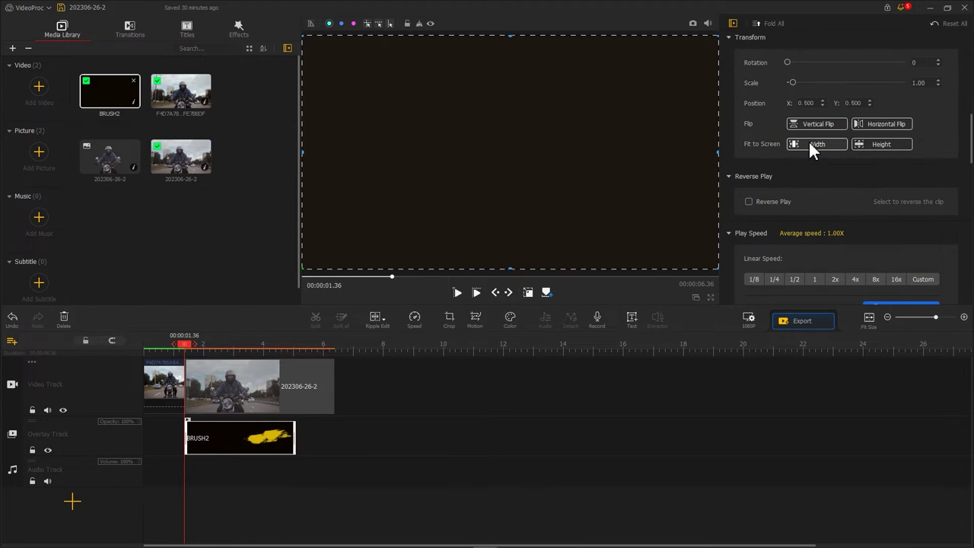
pyautogui.scroll(-10, 826, 279)
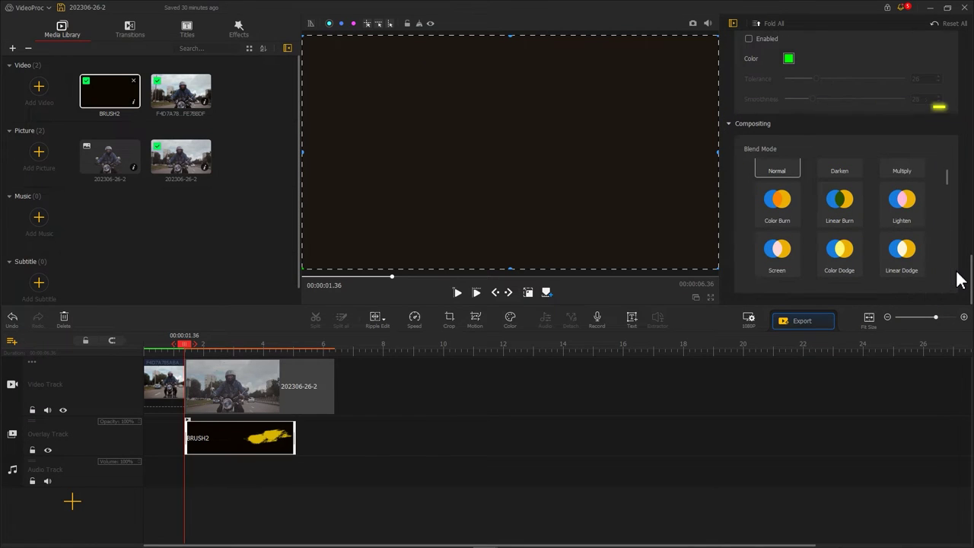
pyautogui.scroll(1, 946, 161)
pyautogui.click(771, 235)
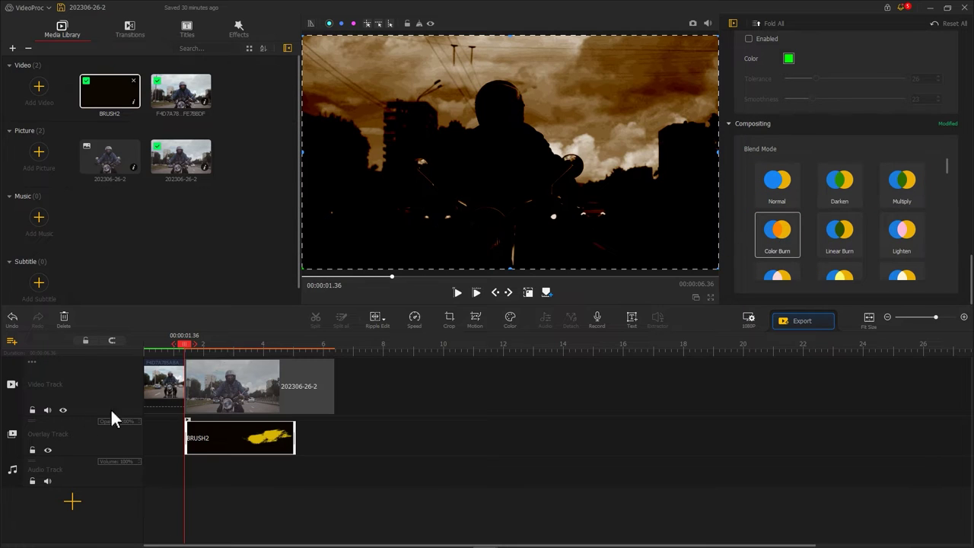
# - Add Overlay Track1, place the 202306-26-2 rider cut-out on it, and fit it to screen width
pyautogui.click(12, 451)
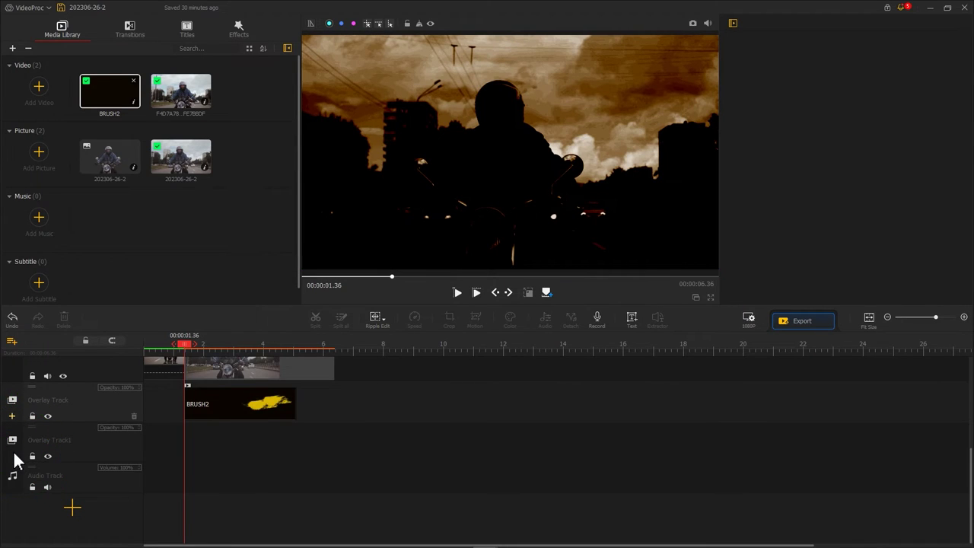
pyautogui.moveTo(118, 177); pyautogui.dragTo(196, 462)
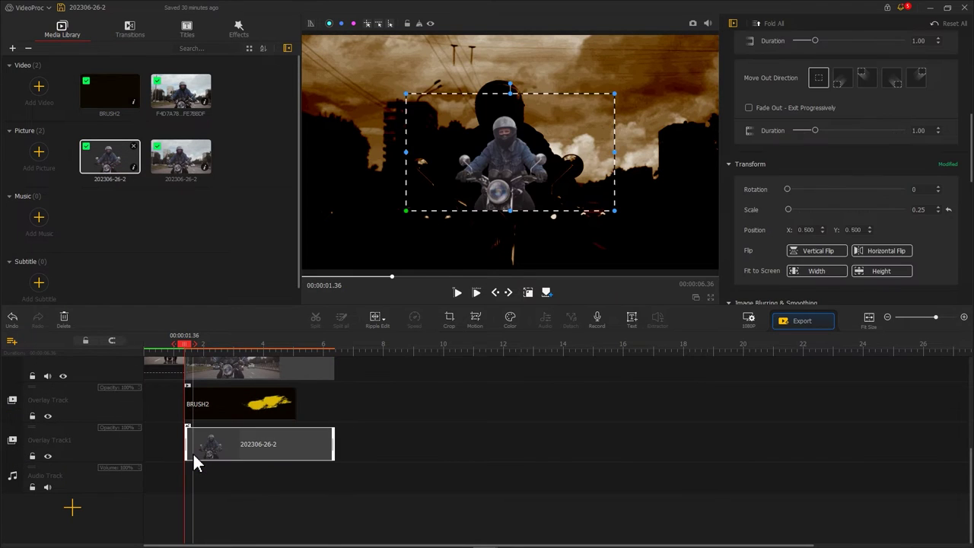
pyautogui.click(797, 271)
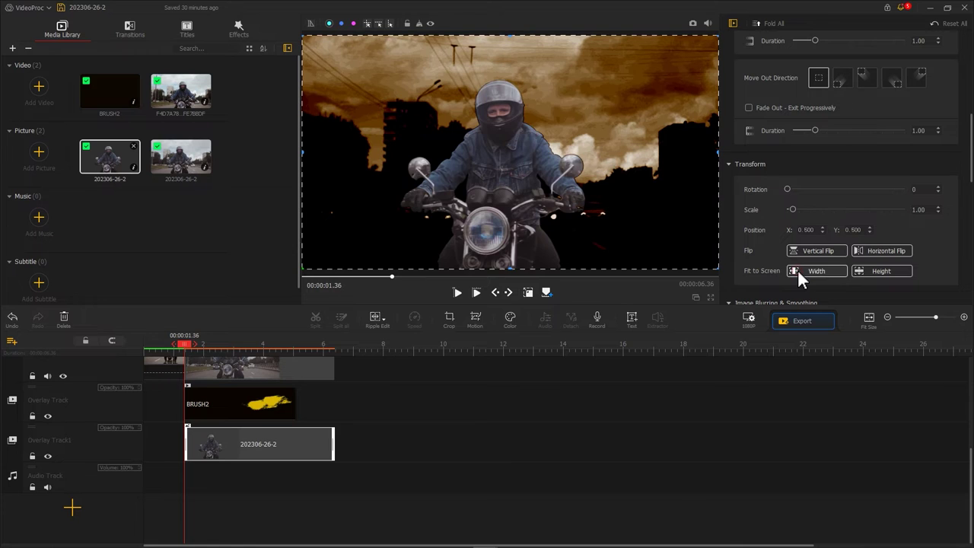
pyautogui.click(511, 319)
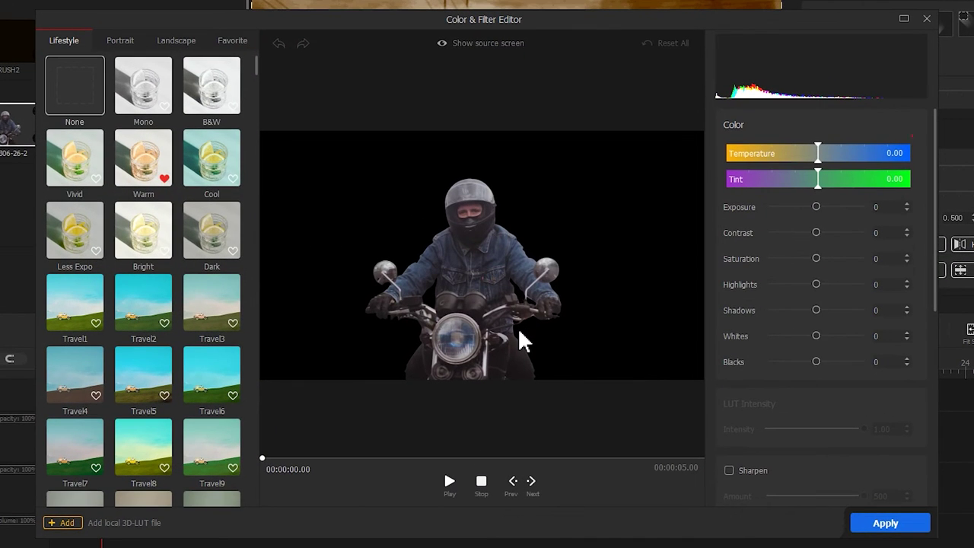
# - Tint the rider cut-out green with Temperature and Tint at 100, then add a 'Text Here' title at 7.36 s
pyautogui.moveTo(847, 148); pyautogui.dragTo(905, 152)
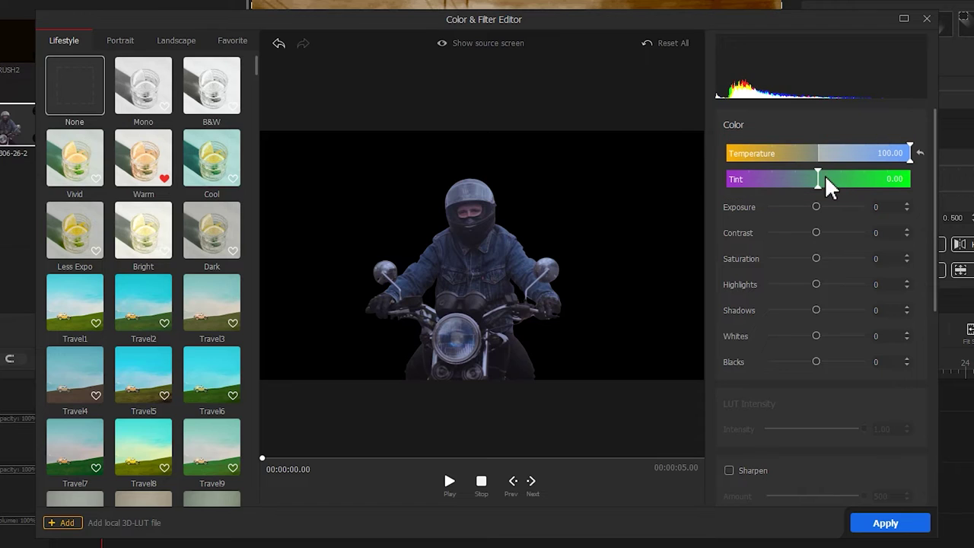
pyautogui.moveTo(826, 181); pyautogui.dragTo(921, 183)
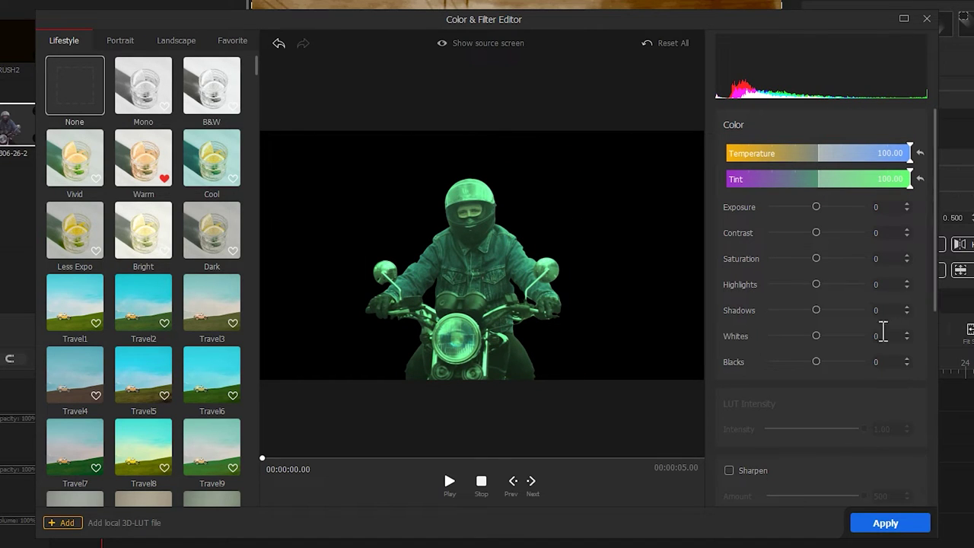
pyautogui.click(871, 520)
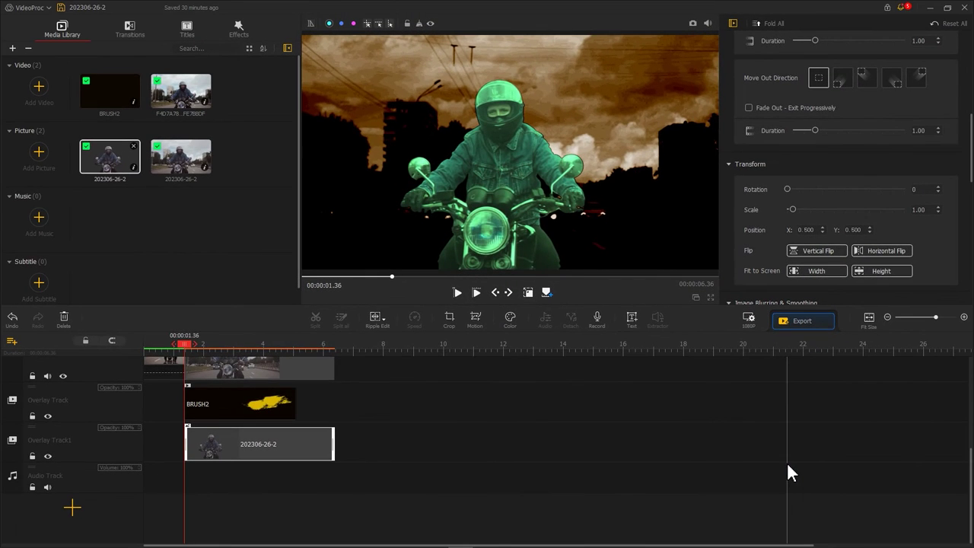
pyautogui.moveTo(193, 348); pyautogui.dragTo(369, 347)
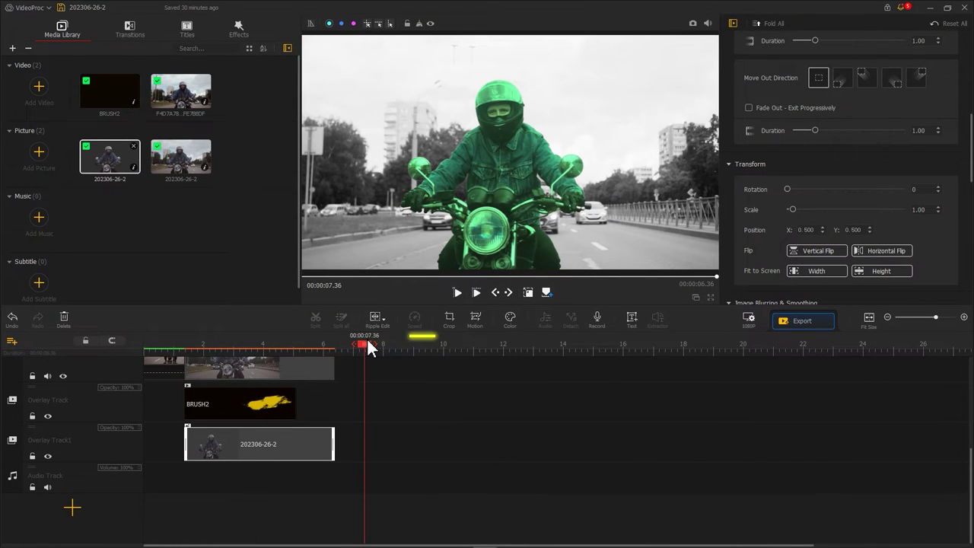
pyautogui.click(630, 320)
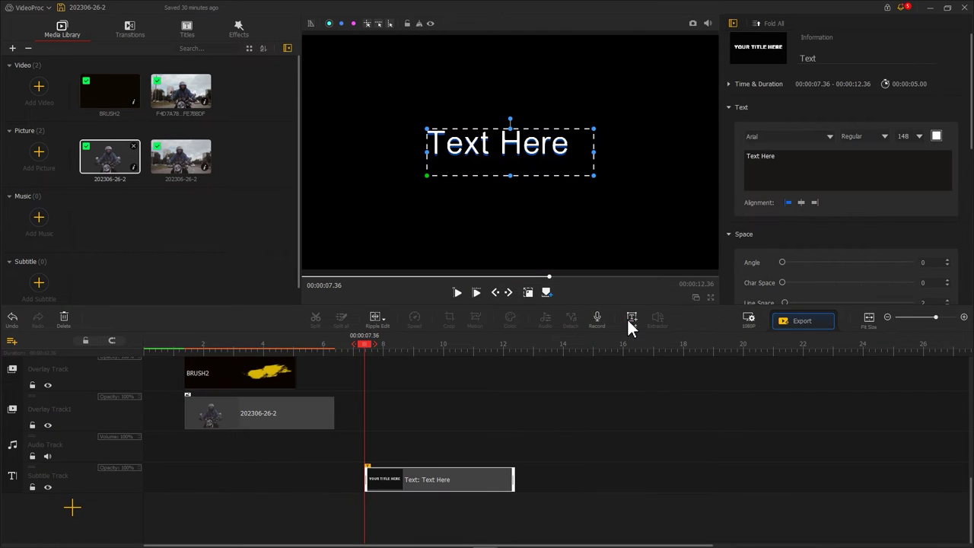
# - Change the title text to ROAD FEVER in Tahoma Bold, coloured light yellow
pyautogui.hotkey('ctrl', 'a')
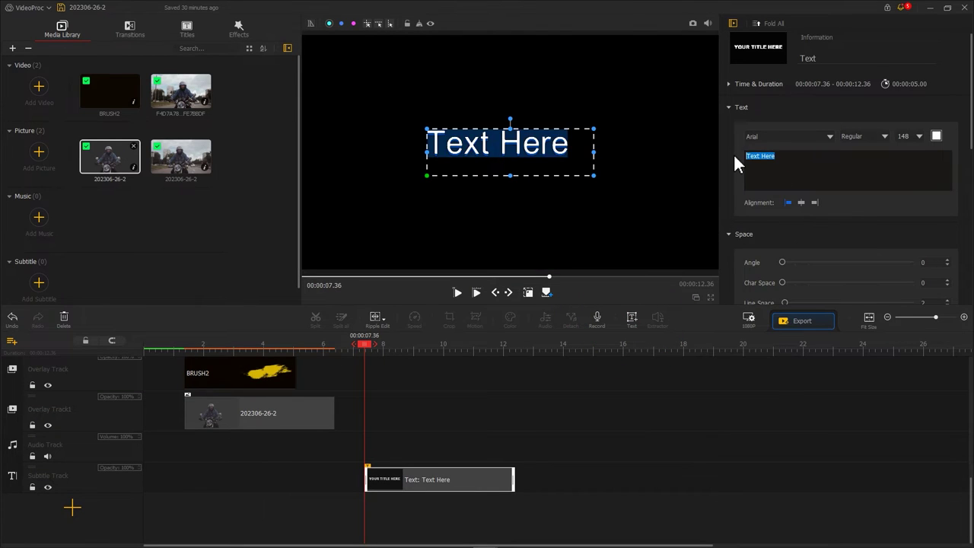
pyautogui.write('ROAD FEVER')
pyautogui.click(830, 136)
pyautogui.click(828, 170)
pyautogui.scroll(-5, 882, 152)
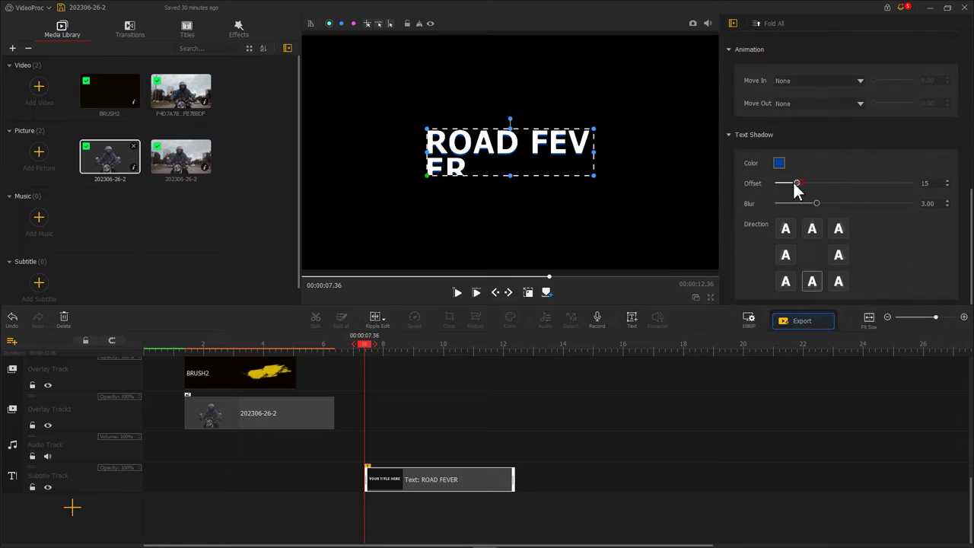
pyautogui.scroll(4, 793, 189)
pyautogui.click(935, 105)
pyautogui.click(461, 104)
pyautogui.click(487, 292)
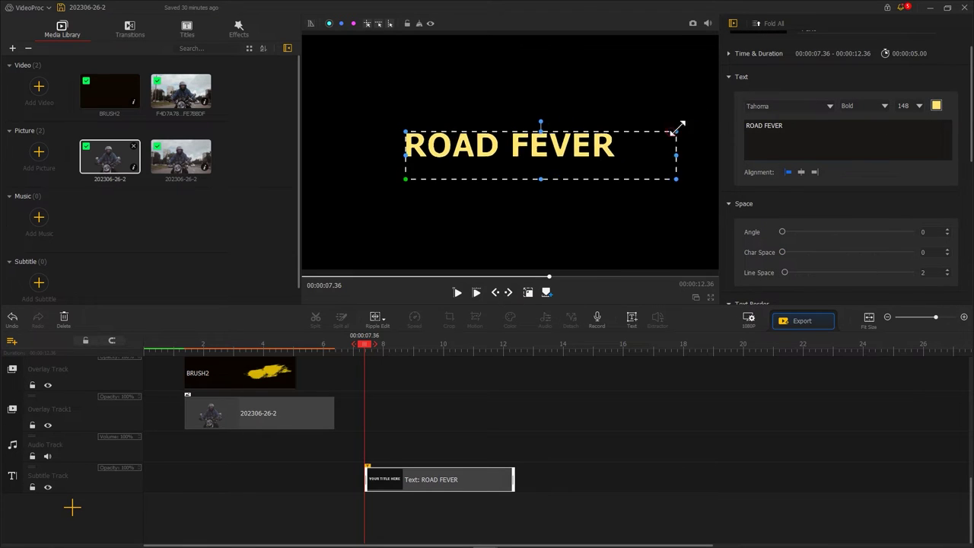
# - Tilt the title 11°, widen its spacing, and snapshot it into the Media Library
pyautogui.moveTo(781, 231); pyautogui.dragTo(786, 231)
pyautogui.moveTo(784, 273); pyautogui.dragTo(798, 252)
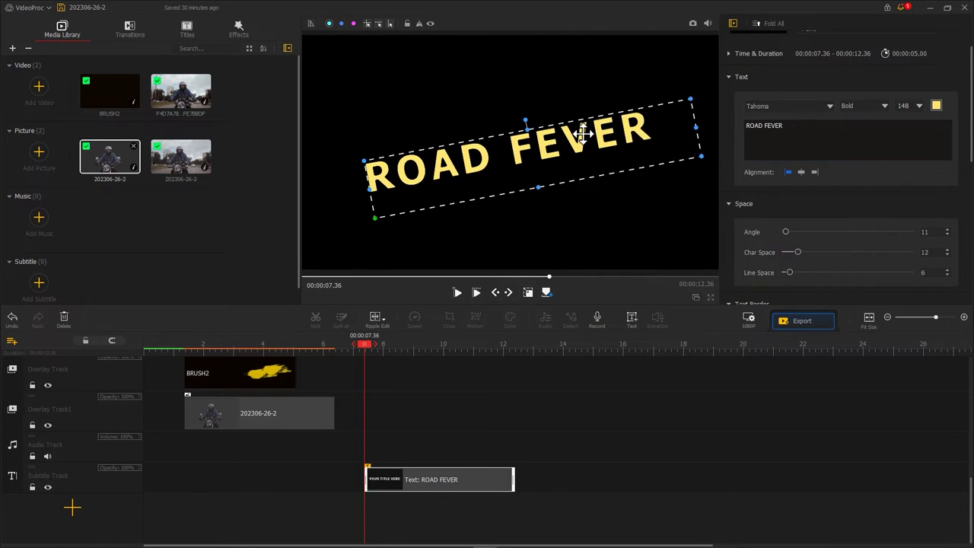
pyautogui.click(692, 23)
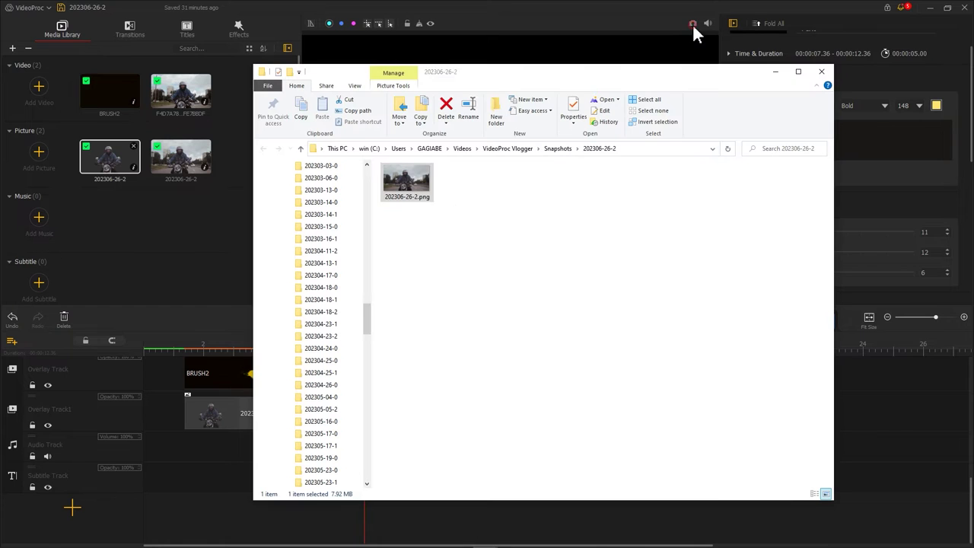
pyautogui.moveTo(477, 202); pyautogui.dragTo(220, 207)
# - Add a new overlay track above the rider track and drop the ROAD FEVER still on it
pyautogui.click(13, 424)
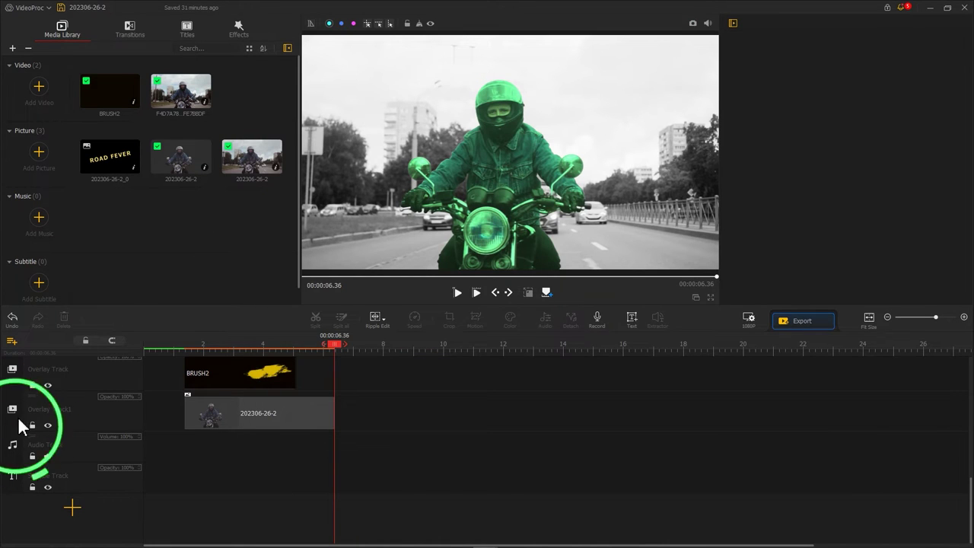
pyautogui.moveTo(47, 404); pyautogui.dragTo(37, 360)
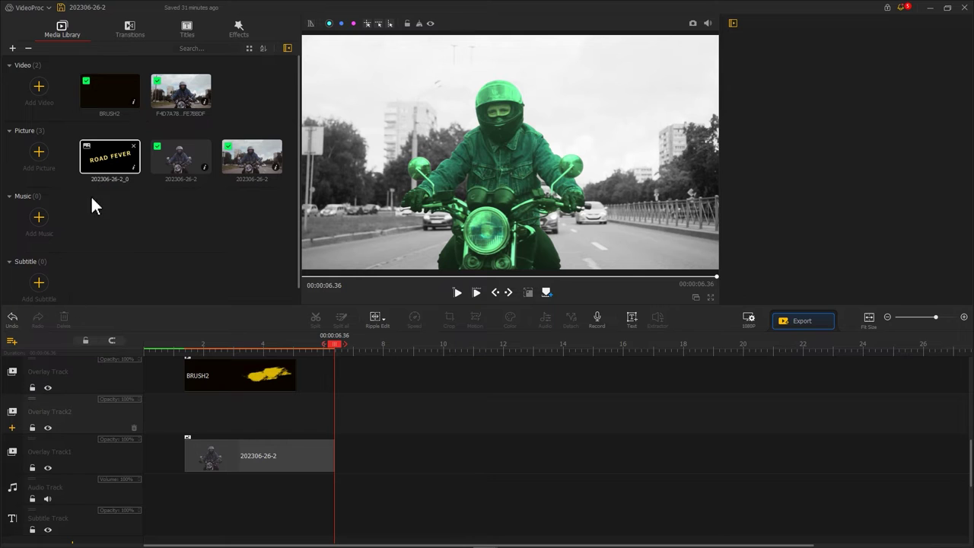
pyautogui.moveTo(95, 163); pyautogui.dragTo(195, 476)
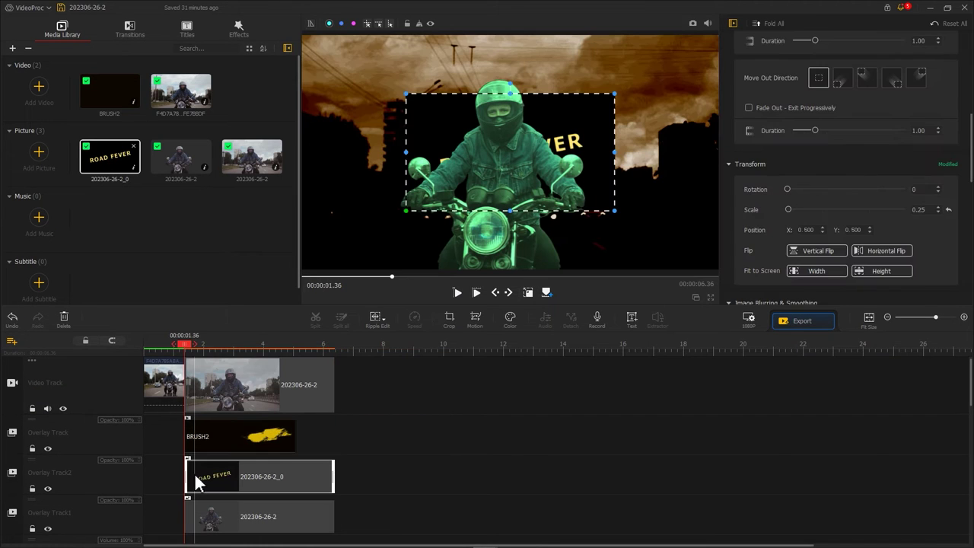
# - Fit the ROAD FEVER still to the frame width and set its Blend Mode to Lighten
pyautogui.click(809, 272)
pyautogui.scroll(-8, 783, 256)
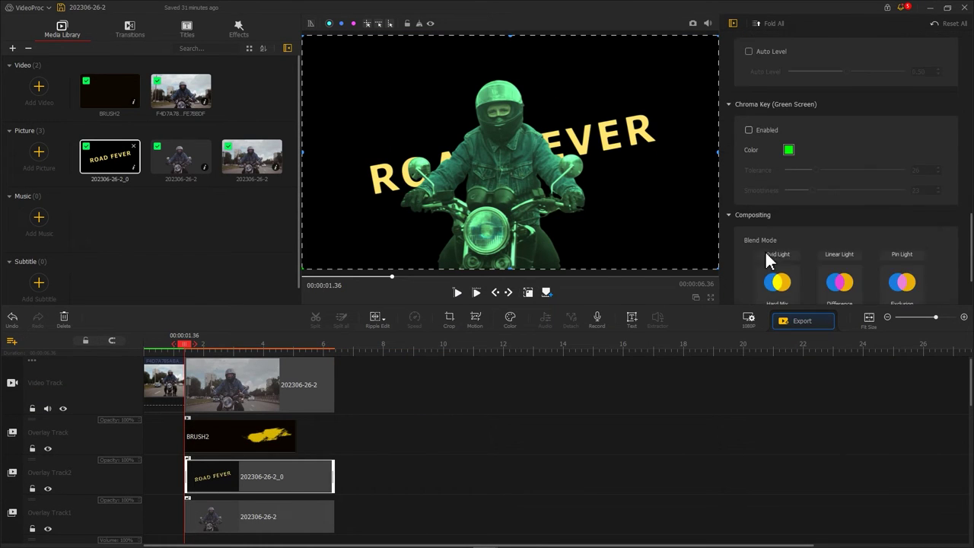
pyautogui.scroll(-2, 800, 247)
pyautogui.scroll(3, 801, 247)
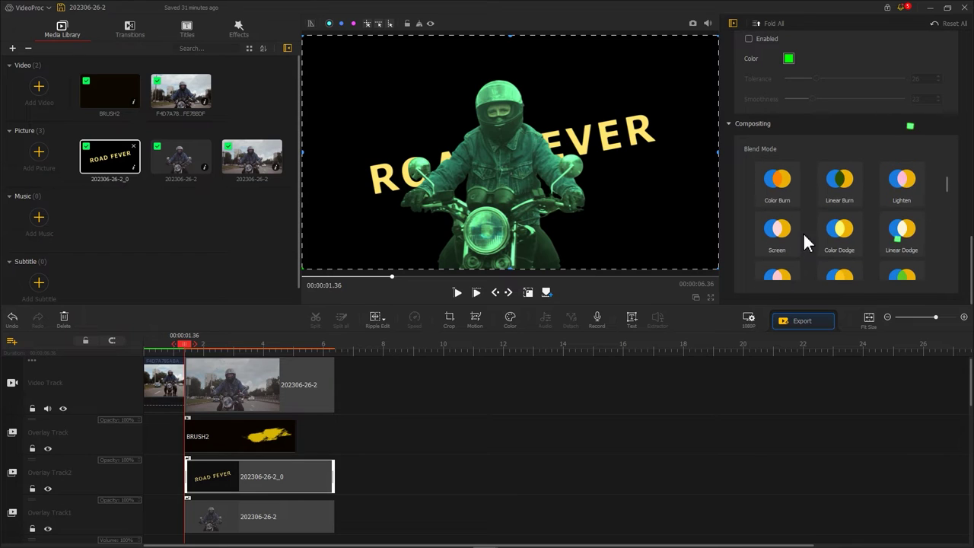
pyautogui.click(903, 180)
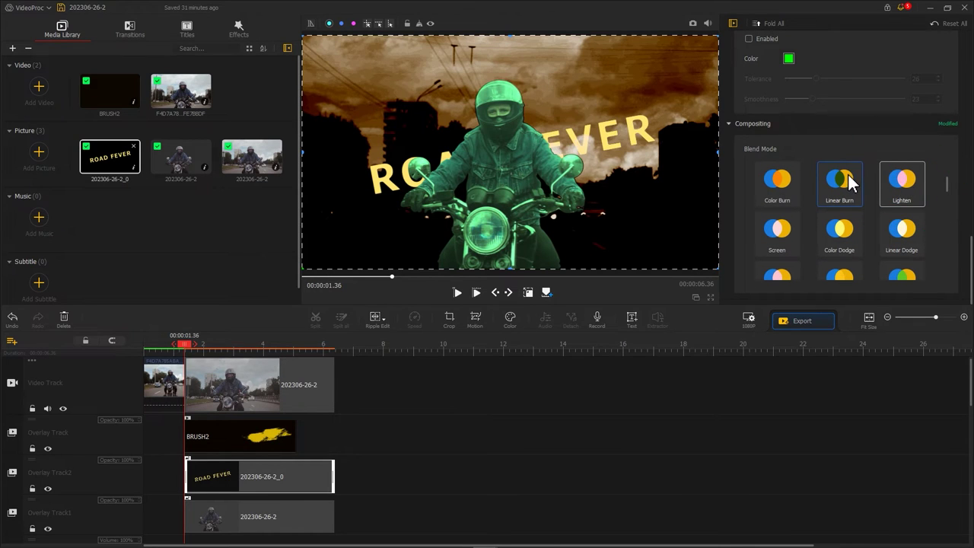
# - Trim the background, ROAD FEVER and rider clips to end with BRUSH2, making a 5.06 s timeline
pyautogui.moveTo(332, 384); pyautogui.dragTo(294, 406)
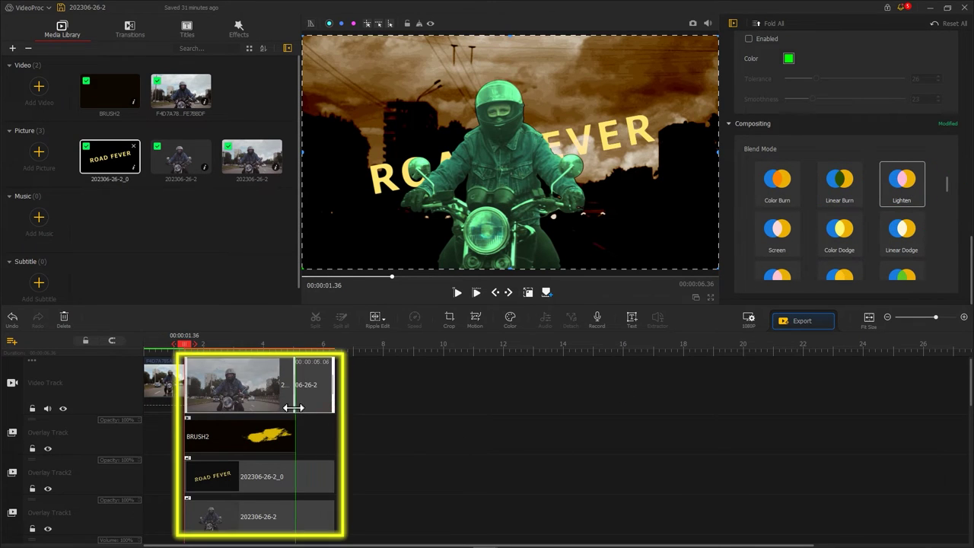
pyautogui.moveTo(328, 469); pyautogui.dragTo(296, 472)
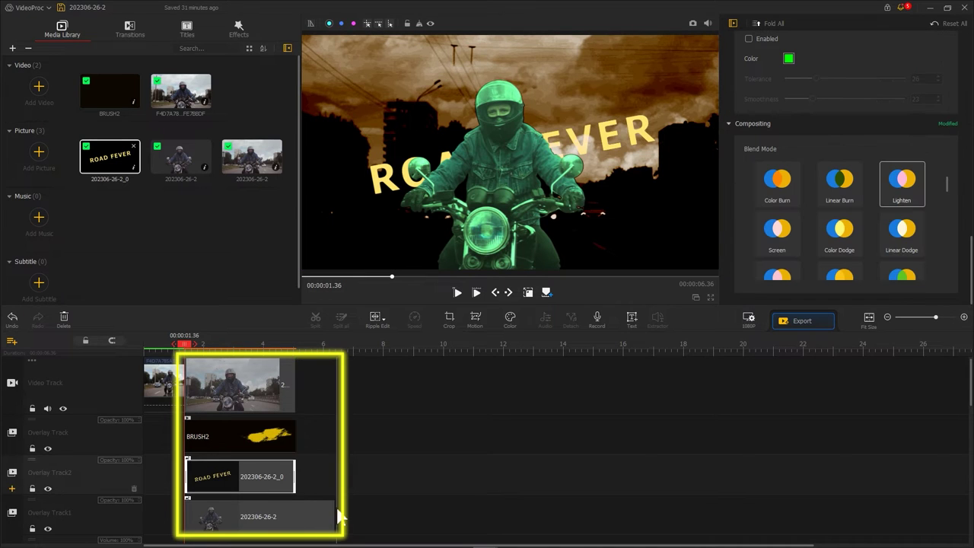
pyautogui.moveTo(335, 513); pyautogui.dragTo(299, 516)
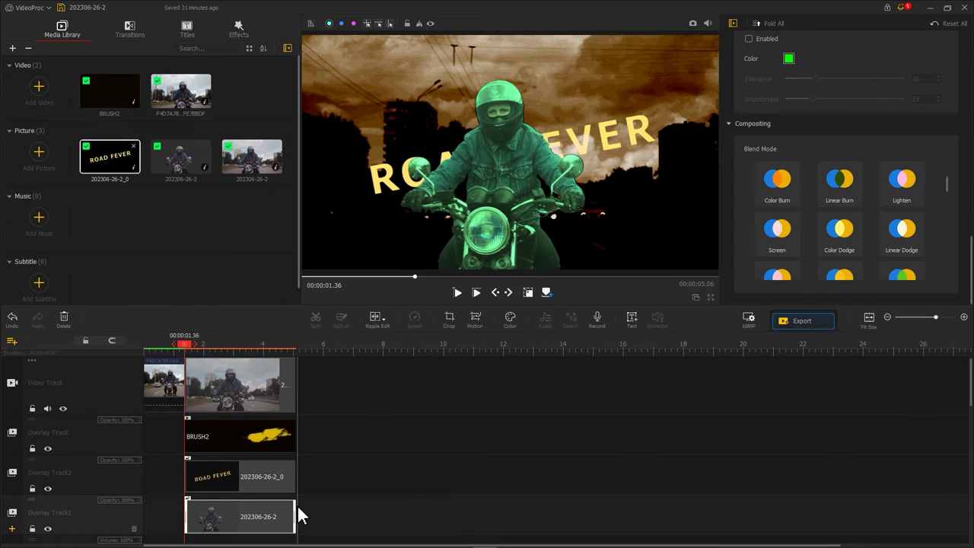
pyautogui.click(204, 447)
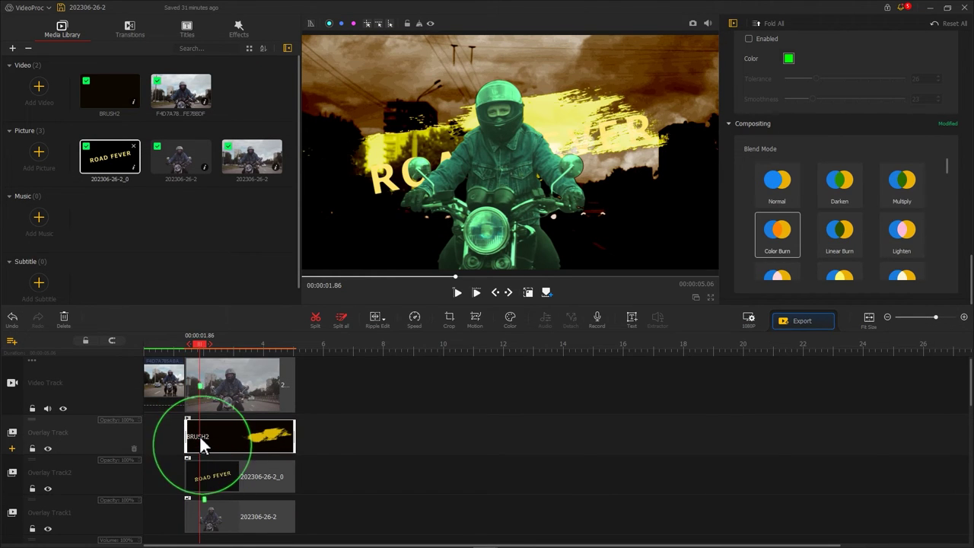
# - Keyframe BRUSH2 at 0, at 1.66 s enlarged to 1255x706, and at the end shrunk to 913x513
pyautogui.click(476, 323)
pyautogui.click(353, 311)
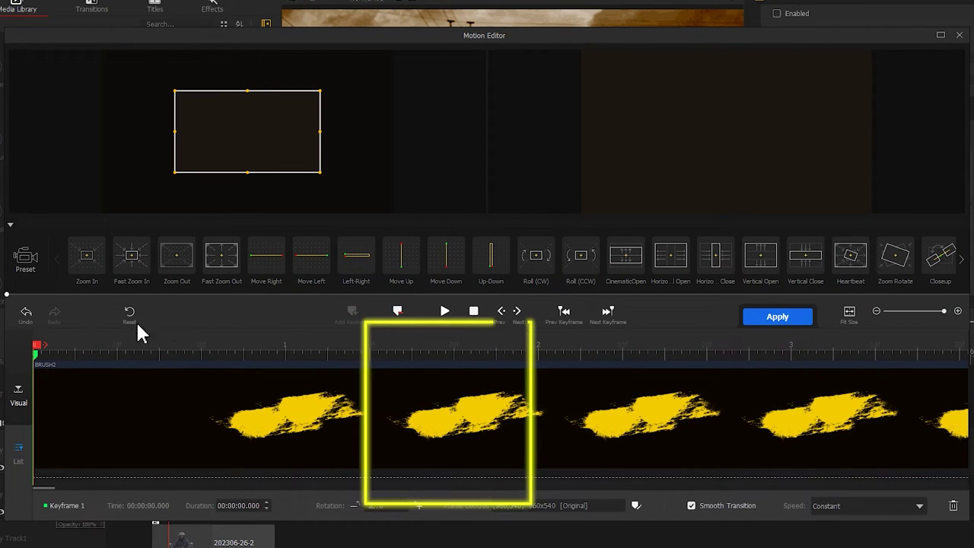
pyautogui.moveTo(36, 348); pyautogui.dragTo(466, 350)
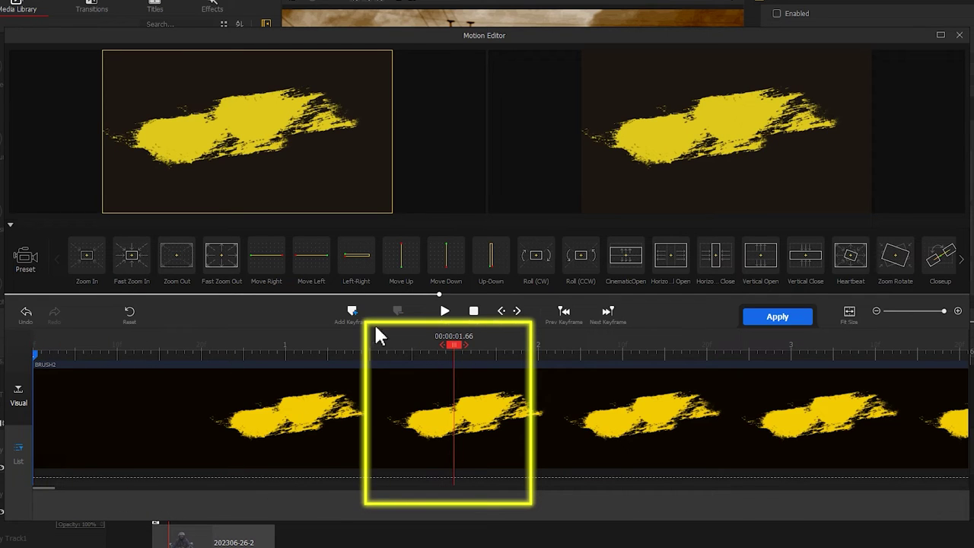
pyautogui.click(350, 312)
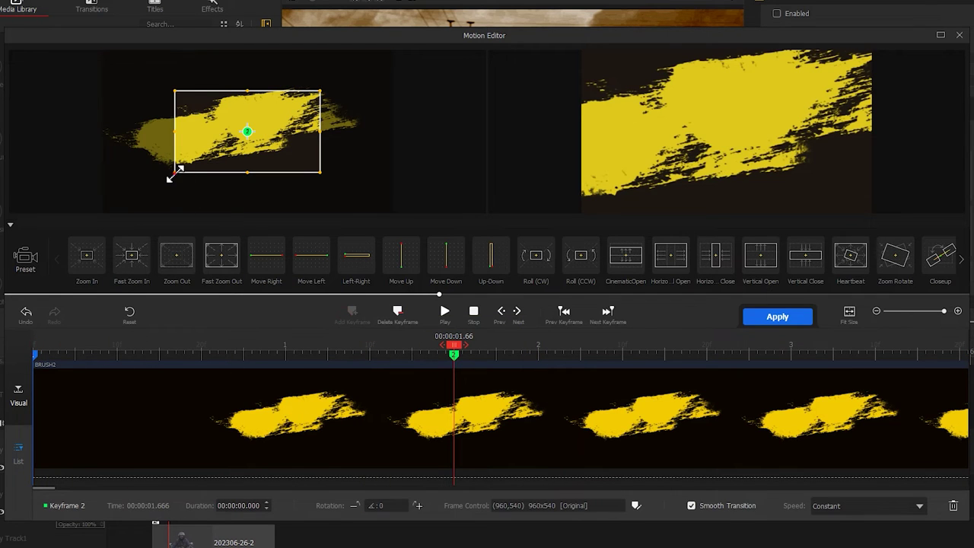
pyautogui.moveTo(169, 178); pyautogui.dragTo(183, 163)
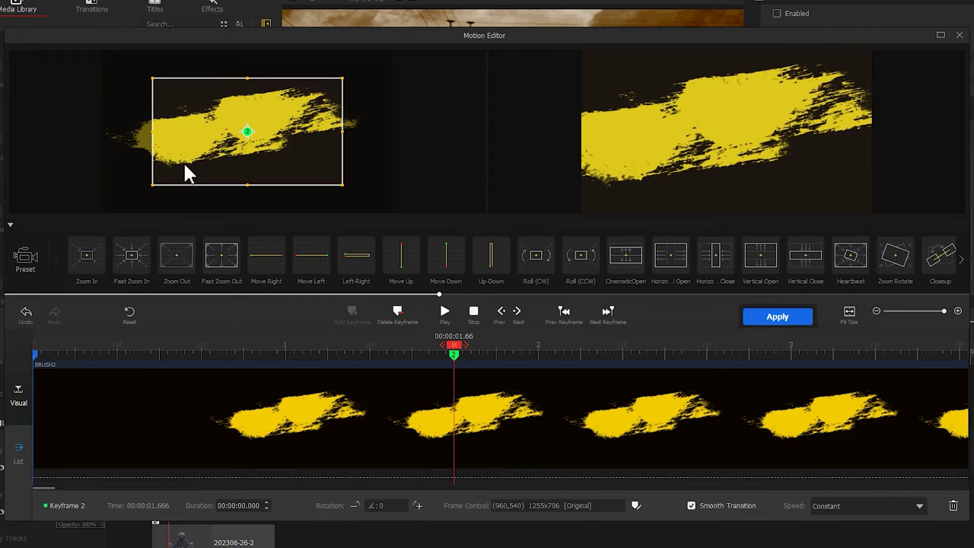
pyautogui.moveTo(457, 351); pyautogui.dragTo(968, 351)
pyautogui.click(352, 313)
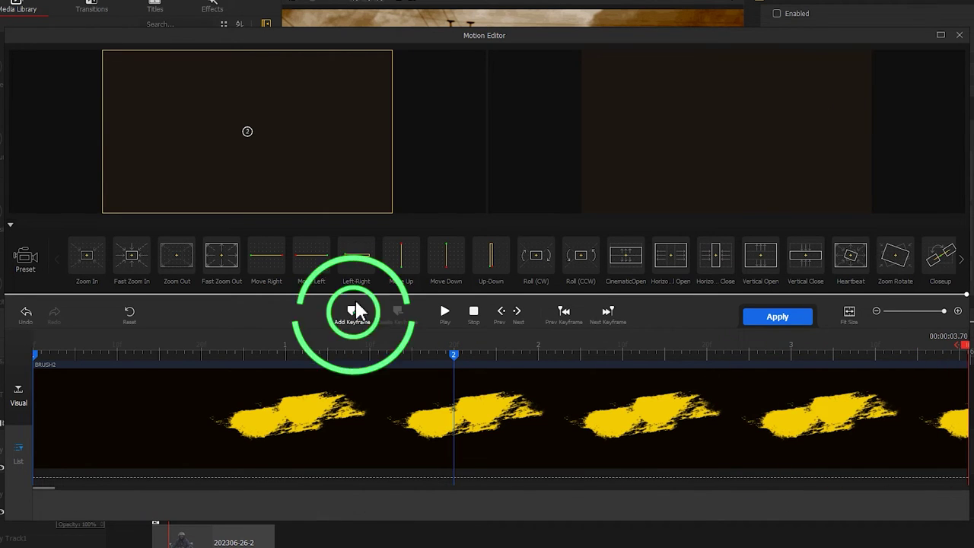
pyautogui.moveTo(159, 182); pyautogui.dragTo(203, 152)
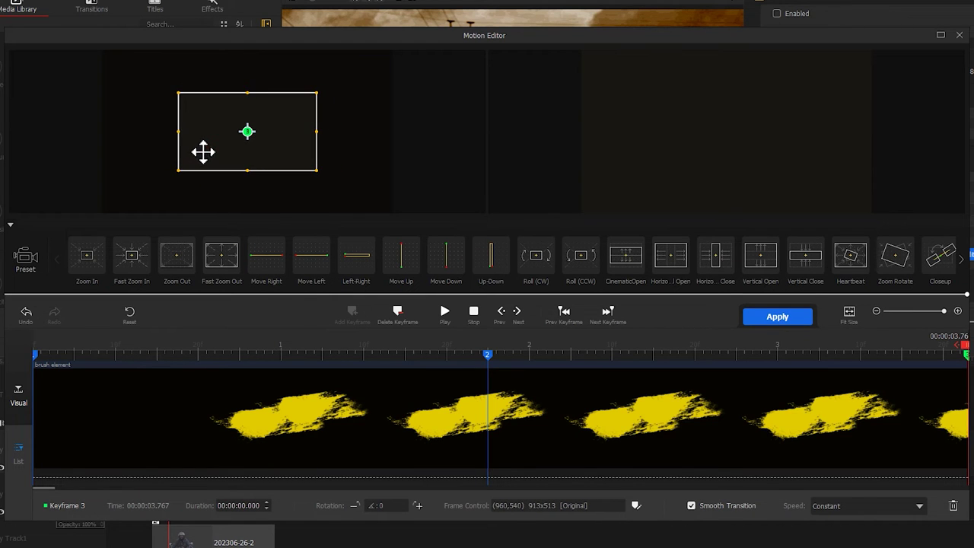
pyautogui.click(784, 323)
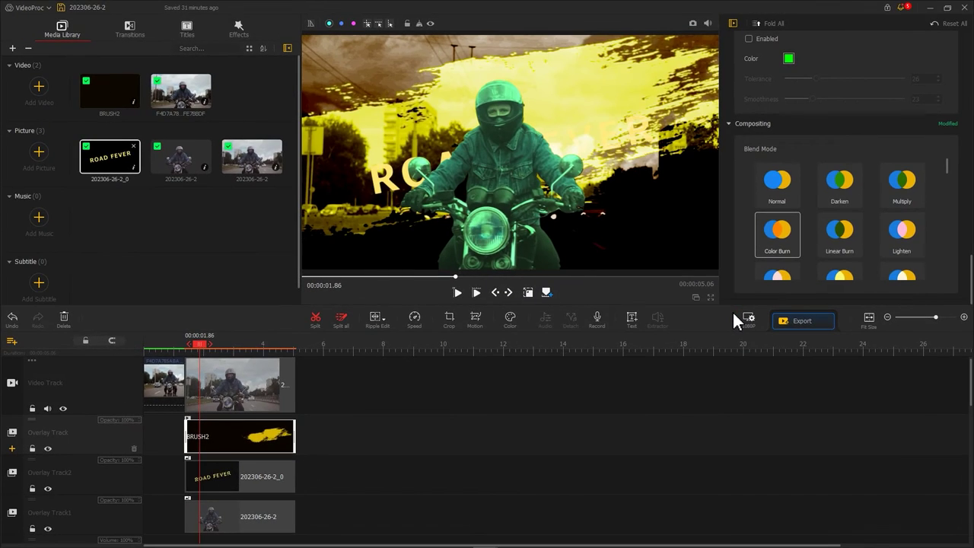
# - Set the rider clip's starting motion keyframe at the full 1920x1080 frame
pyautogui.click(200, 522)
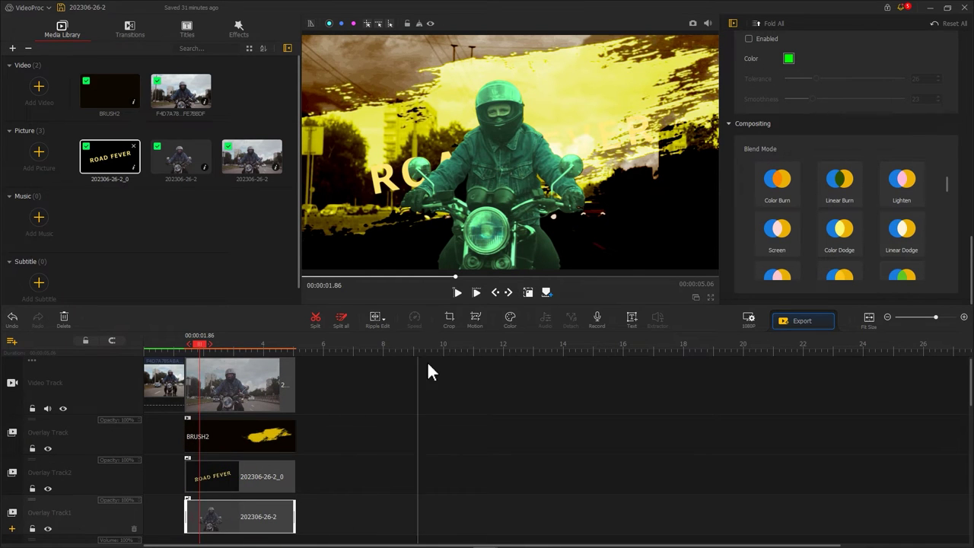
pyautogui.click(474, 319)
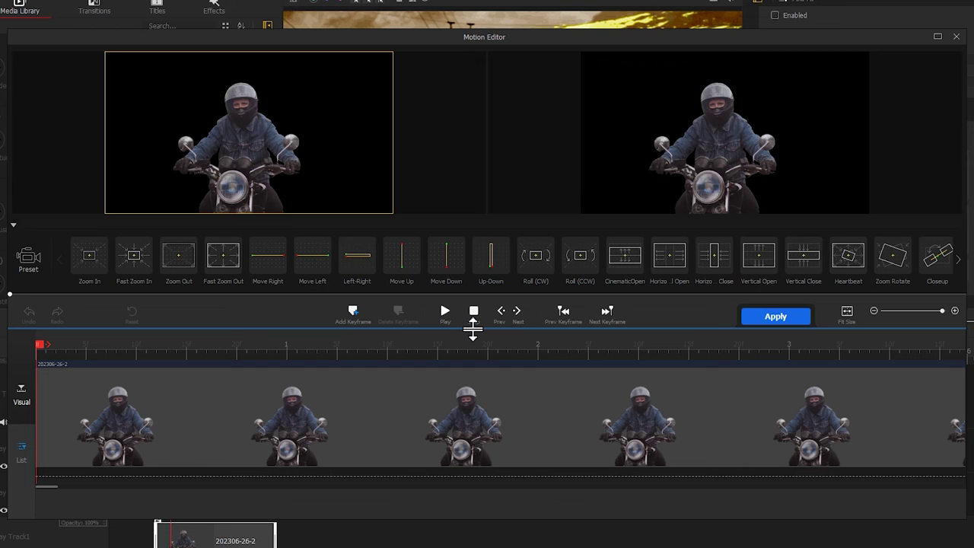
pyautogui.click(357, 313)
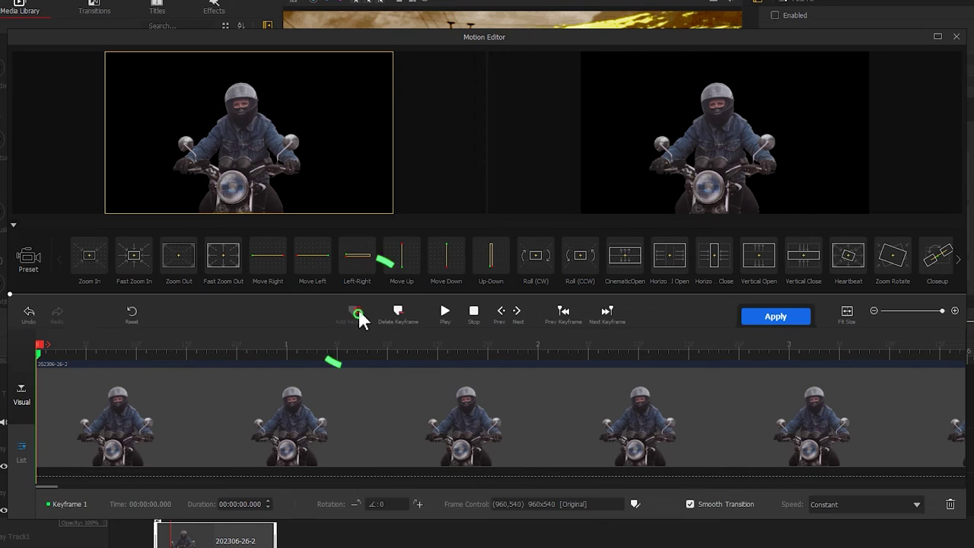
pyautogui.moveTo(177, 174); pyautogui.dragTo(122, 207)
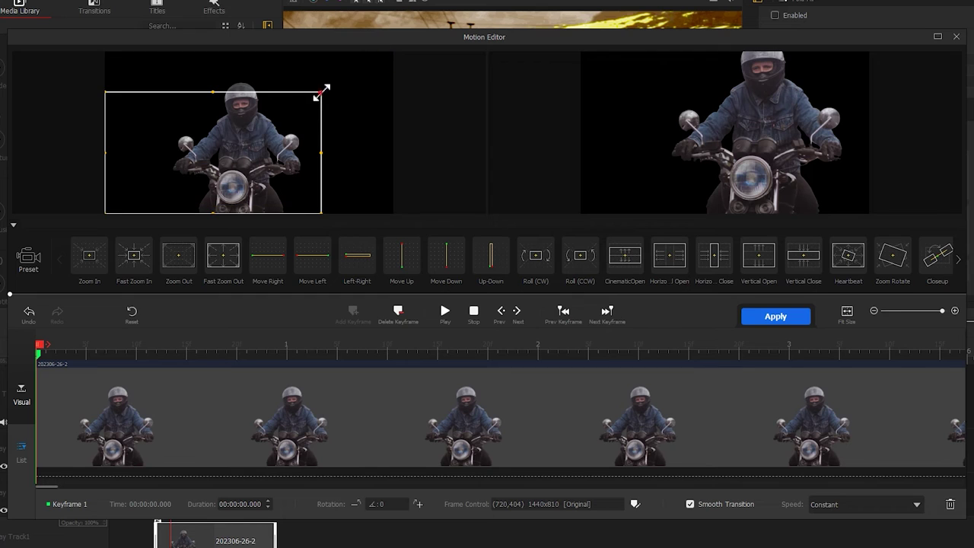
pyautogui.moveTo(322, 92); pyautogui.dragTo(375, 57)
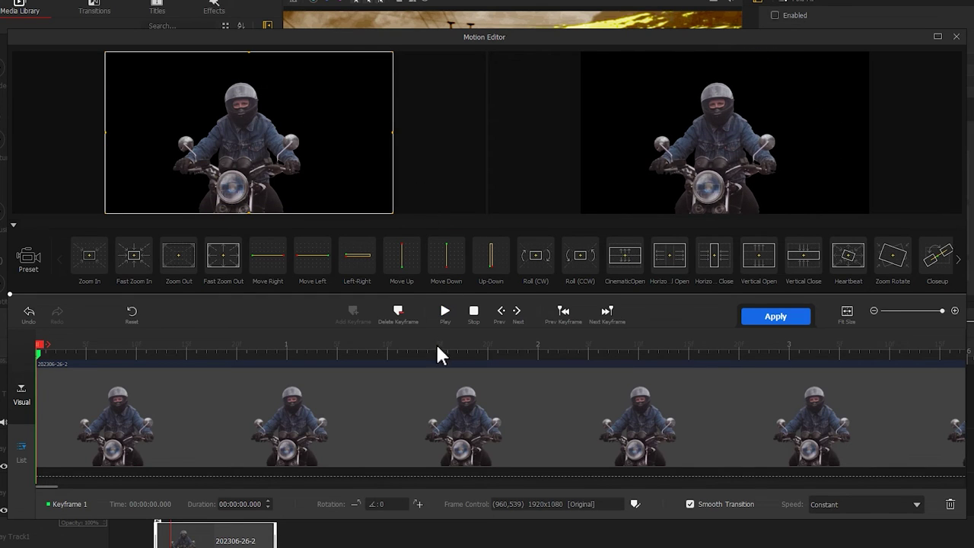
# - Add rider keyframes at 1.80 s zoomed to 1641x923 and at 3.70 s shifted slightly left
pyautogui.moveTo(438, 354); pyautogui.dragTo(494, 351)
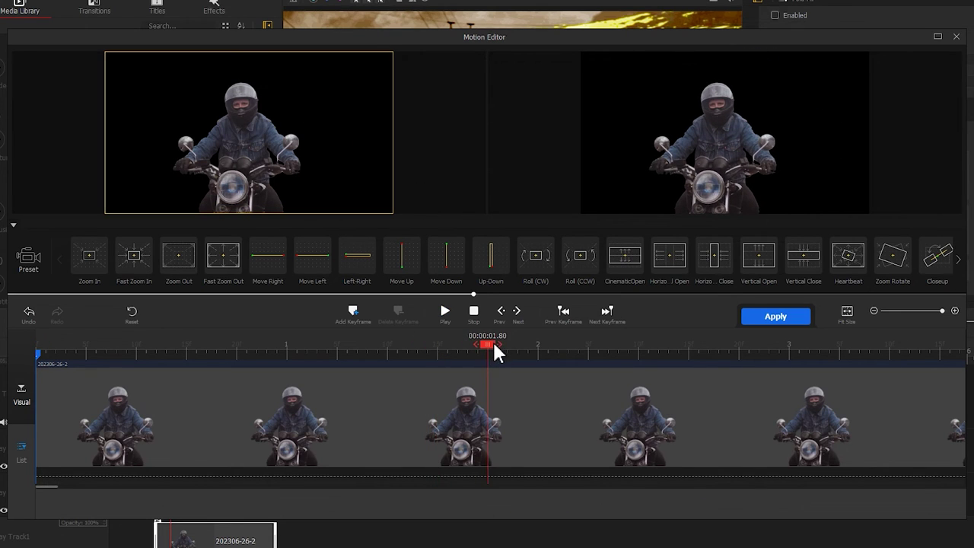
pyautogui.click(354, 312)
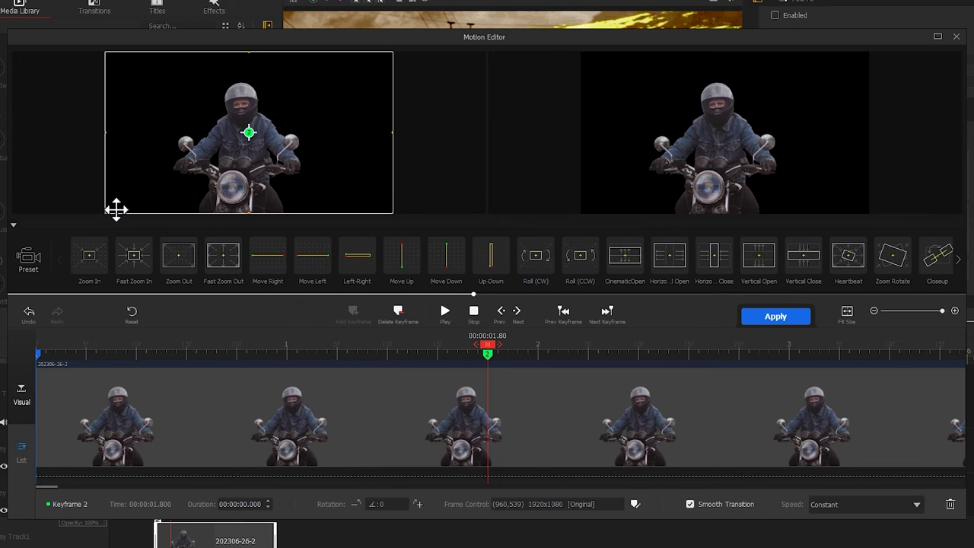
pyautogui.moveTo(106, 212); pyautogui.dragTo(146, 192)
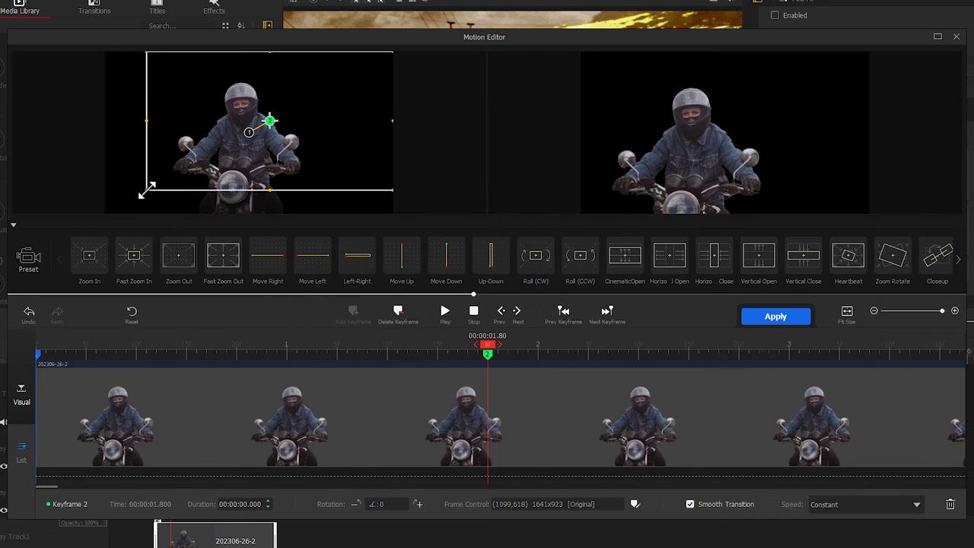
pyautogui.moveTo(187, 163); pyautogui.dragTo(166, 184)
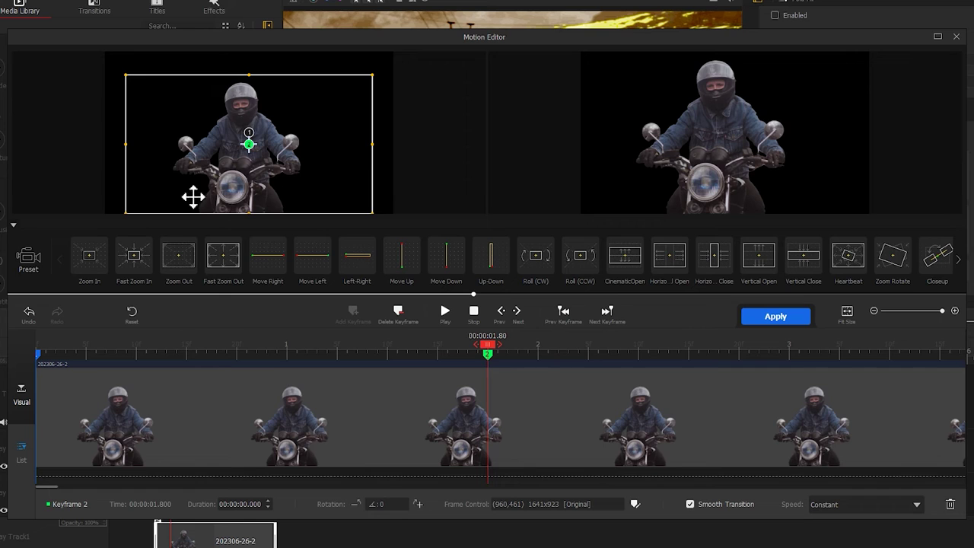
pyautogui.moveTo(487, 352); pyautogui.dragTo(960, 349)
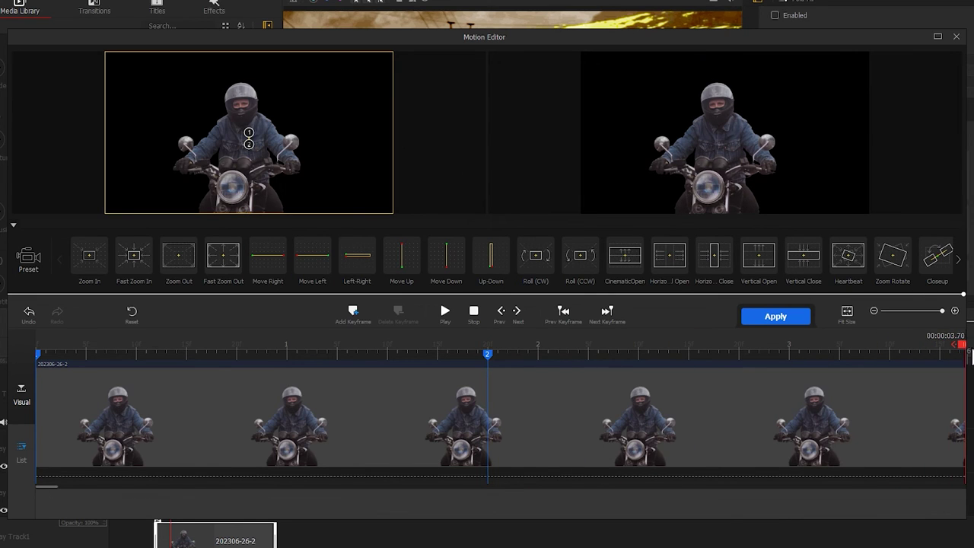
pyautogui.click(355, 312)
pyautogui.moveTo(198, 191); pyautogui.dragTo(180, 190)
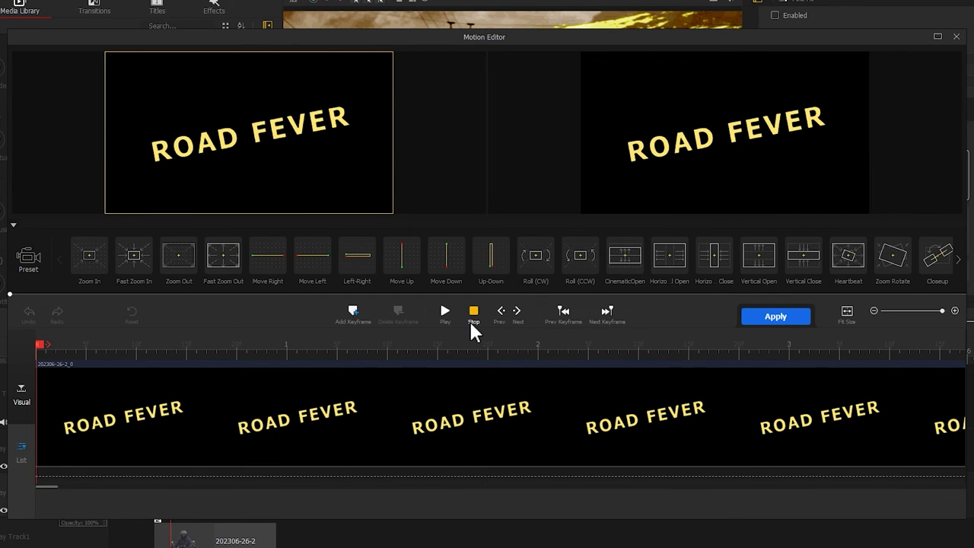
# - Keyframe ROAD FEVER zoomed in at 0, full frame at 1.80 s and 3.70 s, then apply
pyautogui.click(263, 245)
pyautogui.moveTo(178, 174); pyautogui.dragTo(105, 213)
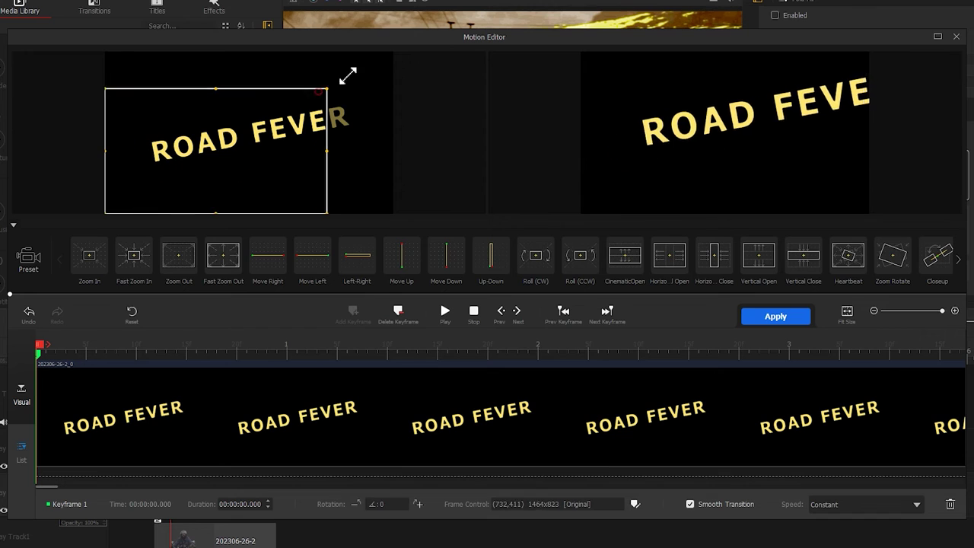
pyautogui.moveTo(348, 75); pyautogui.dragTo(393, 51)
pyautogui.click(488, 344)
pyautogui.click(352, 312)
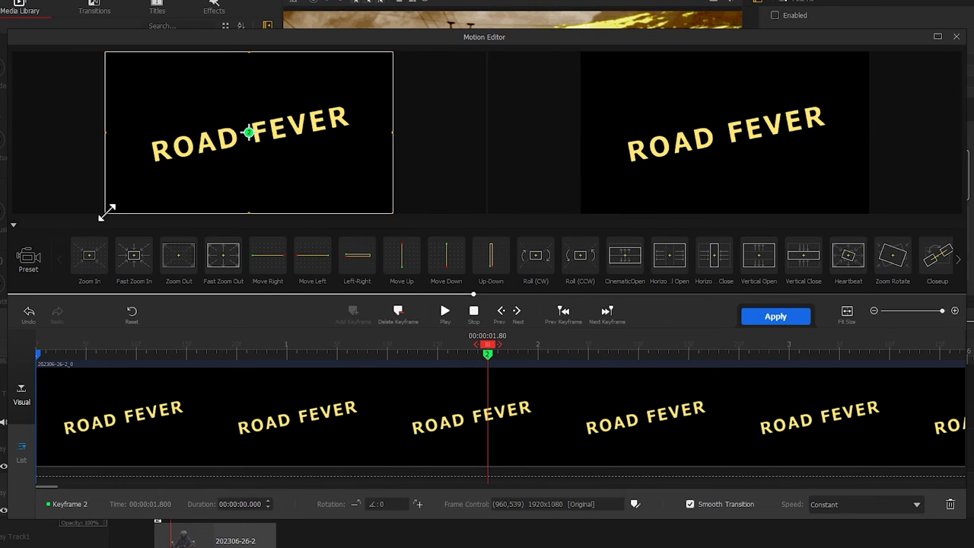
pyautogui.moveTo(488, 344); pyautogui.dragTo(961, 345)
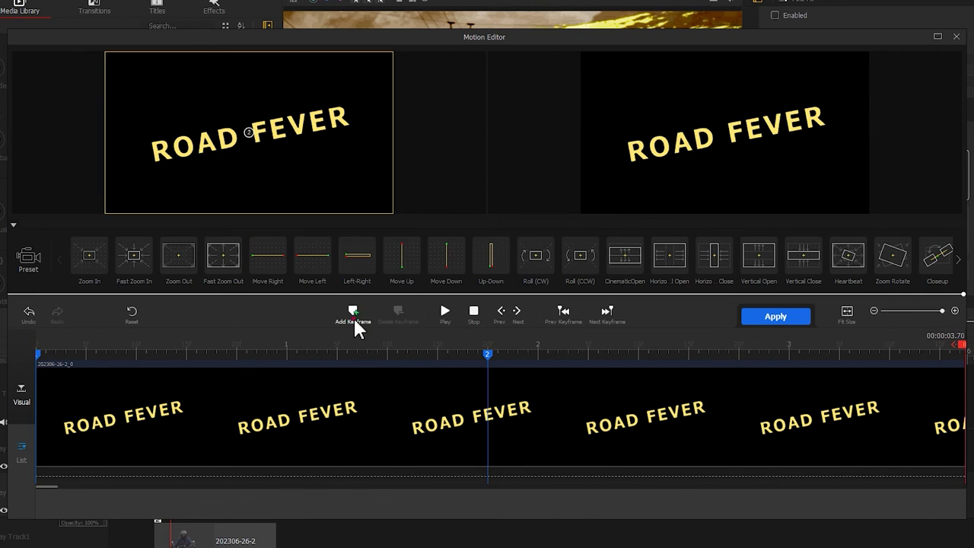
pyautogui.click(352, 312)
pyautogui.moveTo(206, 178); pyautogui.dragTo(366, 92)
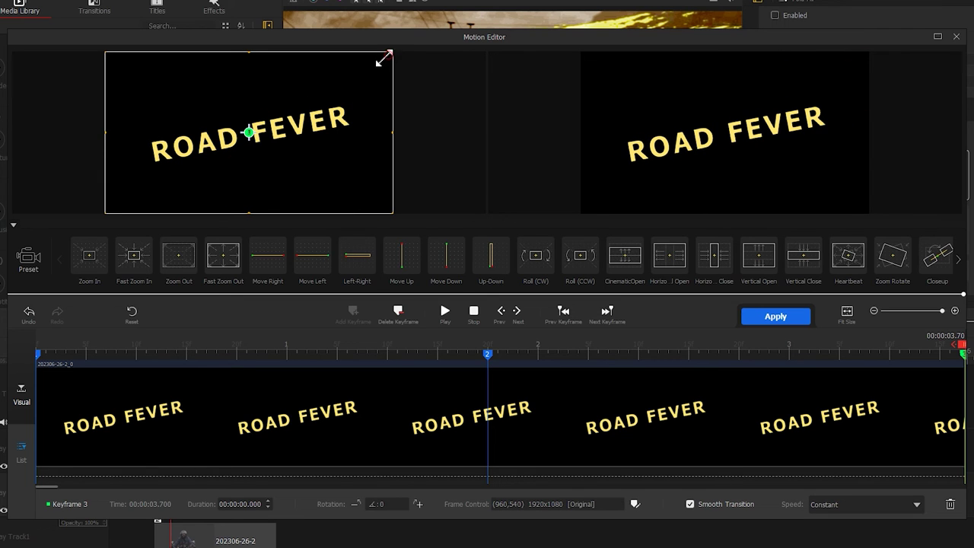
pyautogui.click(767, 314)
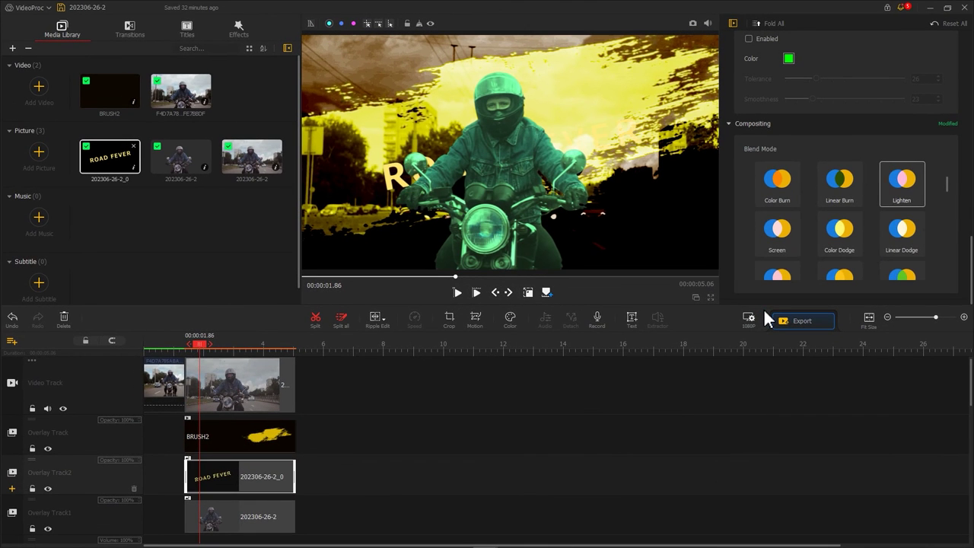
# - Give the ROAD FEVER title a 0.68 s fade-in and a 0.71 s fade-out
pyautogui.scroll(10, 787, 163)
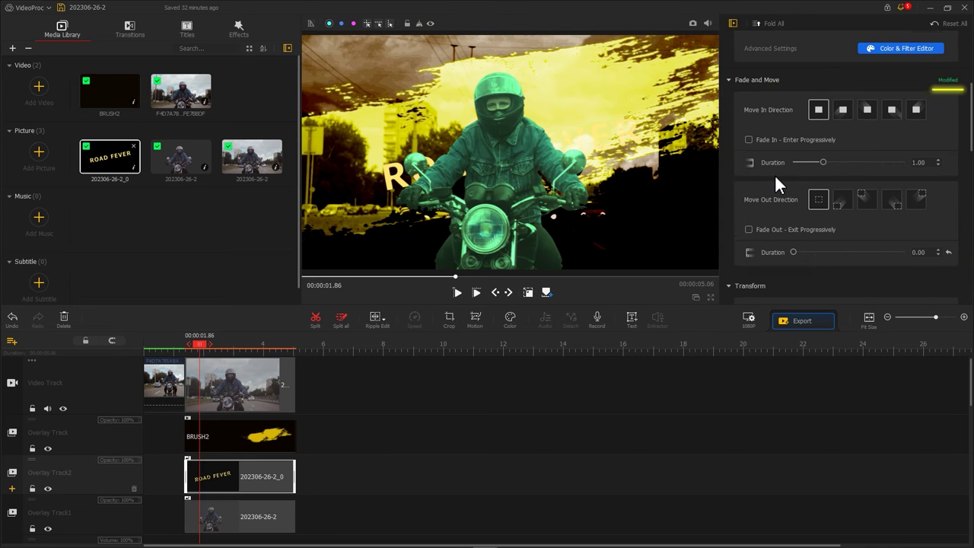
pyautogui.click(750, 140)
pyautogui.moveTo(823, 162); pyautogui.dragTo(813, 162)
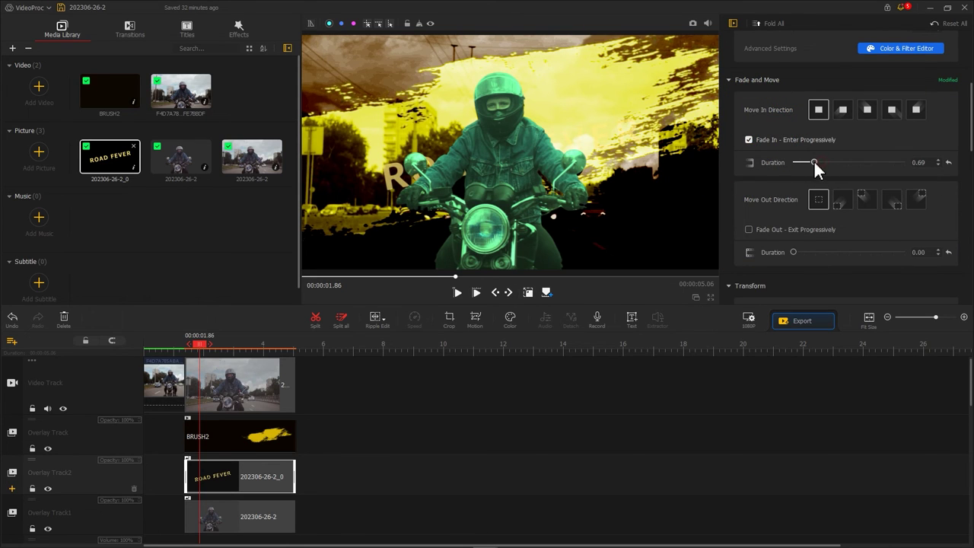
pyautogui.click(748, 229)
pyautogui.click(795, 252)
pyautogui.moveTo(795, 248); pyautogui.dragTo(814, 249)
# - Add a music file on an audio track and cut it off at 5.06 s
pyautogui.moveTo(572, 166); pyautogui.dragTo(174, 250)
pyautogui.moveTo(109, 221); pyautogui.dragTo(200, 529)
pyautogui.click(296, 478)
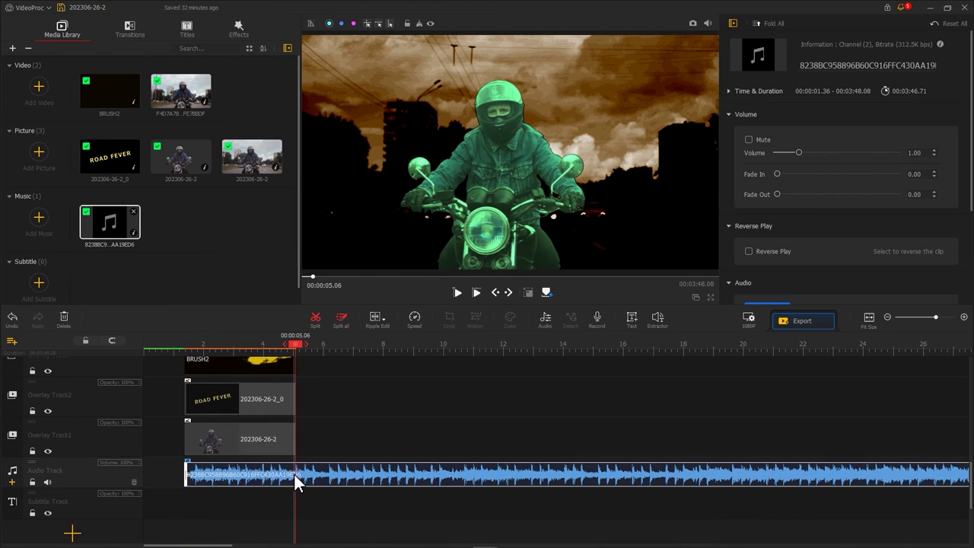
pyautogui.click(316, 316)
pyautogui.press('Delete')
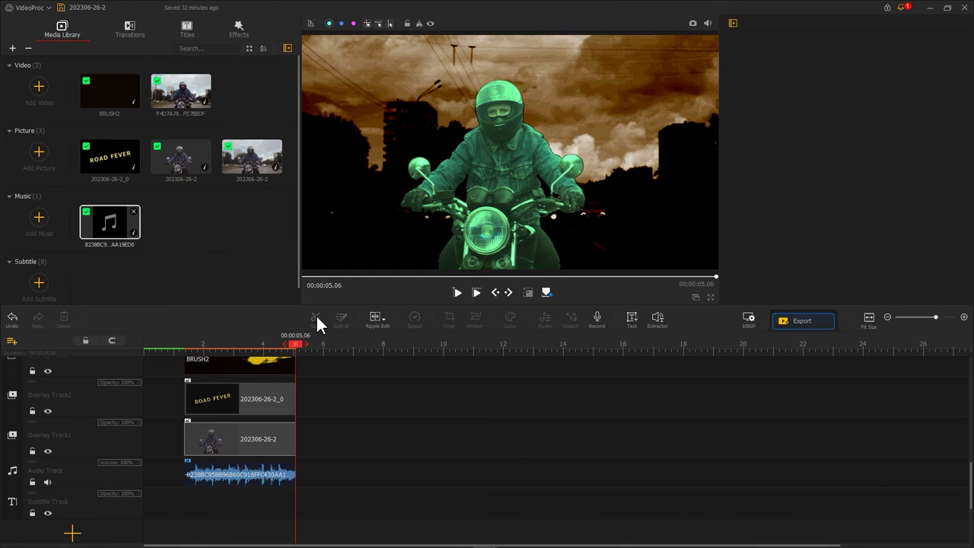